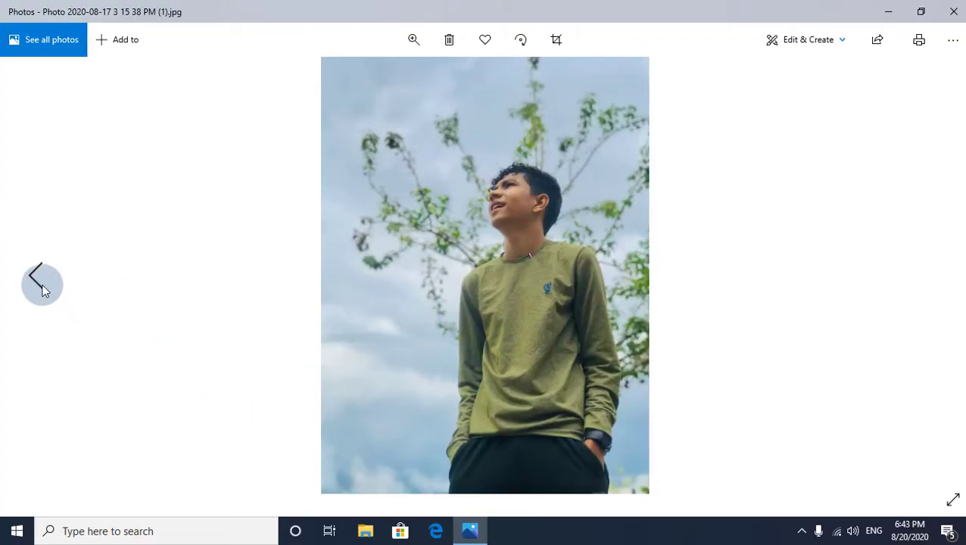
Step: View the version of the photo with the glowing shirt outline and close the photo viewer
{"action": "left_click", "coordinate": [42, 283]}
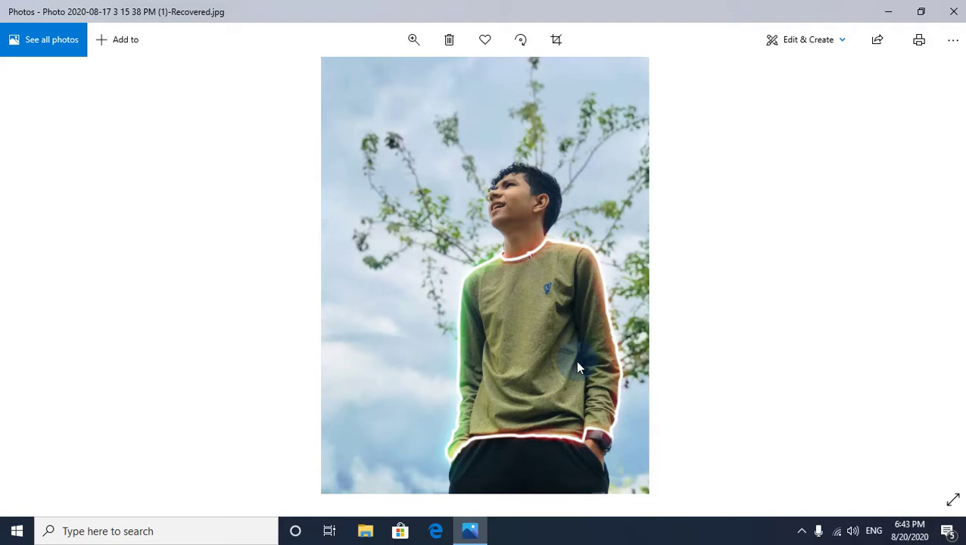
{"action": "key", "text": "alt+F4"}
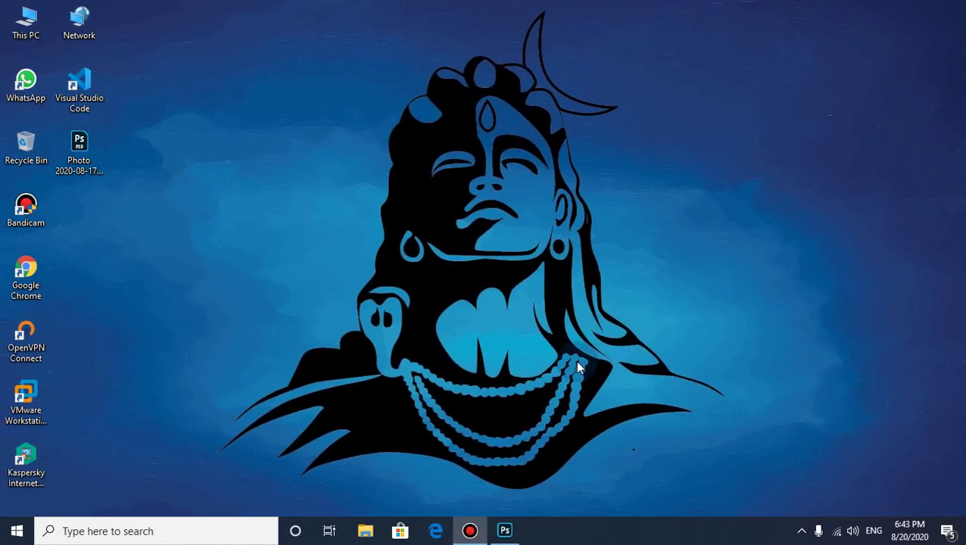
Step: Switch to Photoshop and add a new blank layer above the Background
{"action": "left_click", "coordinate": [506, 532]}
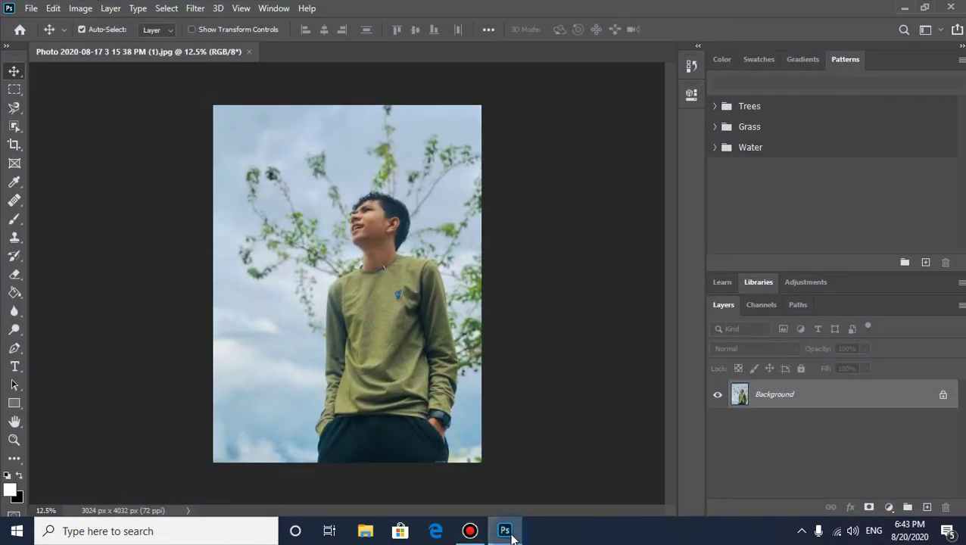
{"action": "left_click", "coordinate": [926, 507]}
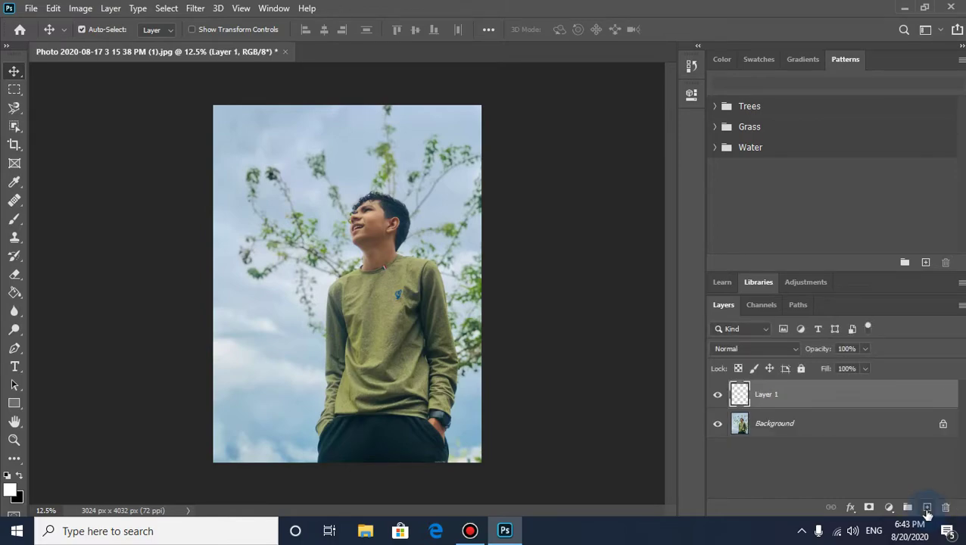
{"action": "left_click", "coordinate": [844, 406]}
{"action": "left_click", "coordinate": [386, 345]}
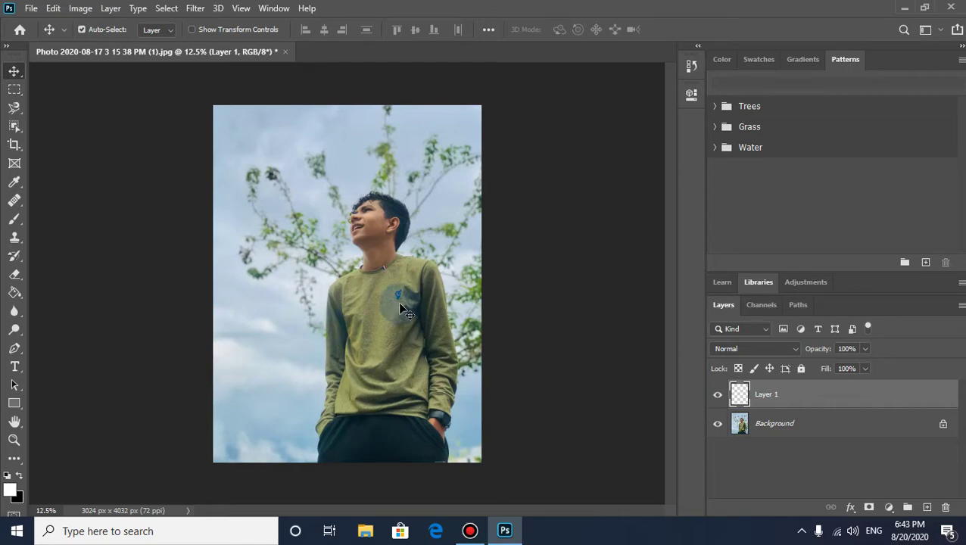
Step: Trace a closed path around the edge of the green shirt with the Pen tool, starting at the collar
{"action": "scroll", "coordinate": [400, 306], "scroll_direction": "up", "scroll_amount": 4}
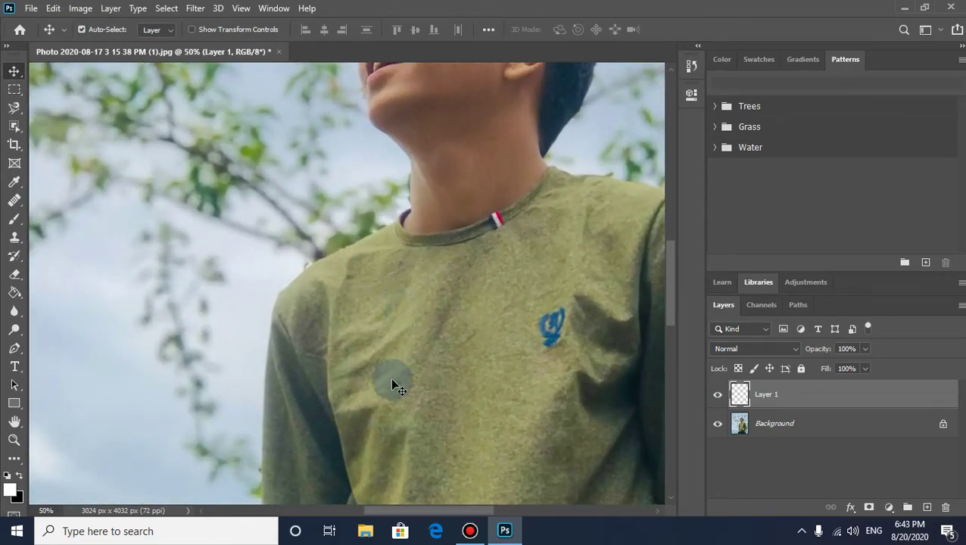
{"action": "left_click_drag", "start_coordinate": [413, 503], "coordinate": [450, 504]}
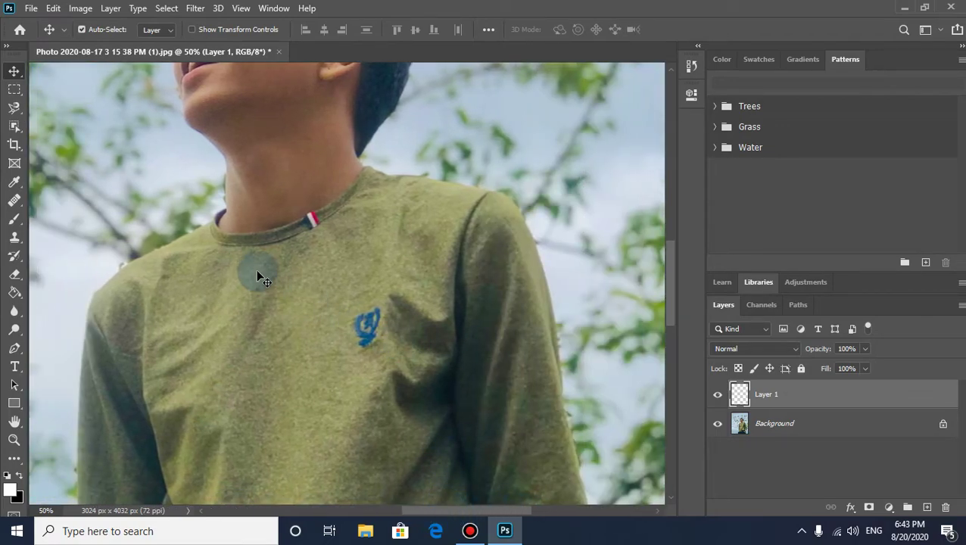
{"action": "left_click", "coordinate": [14, 349]}
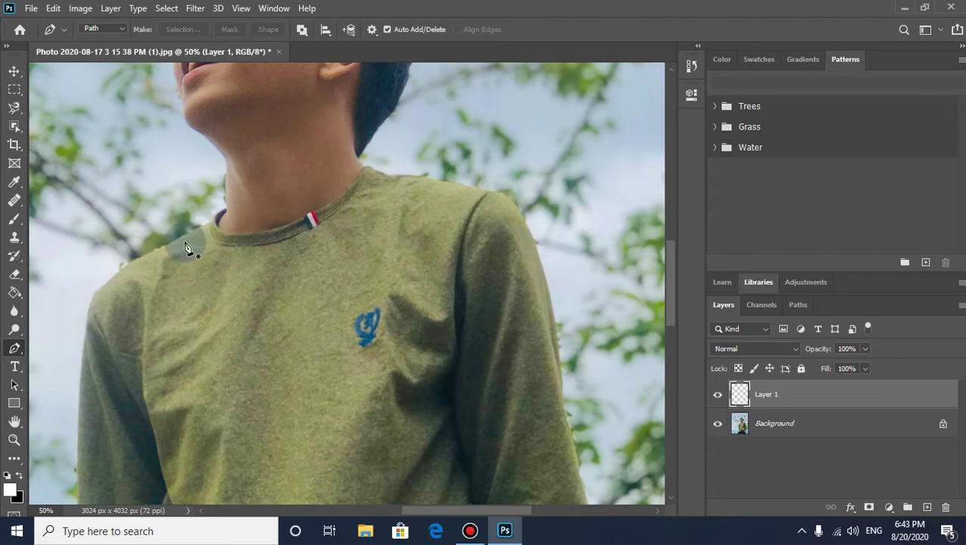
{"action": "left_click", "coordinate": [219, 217]}
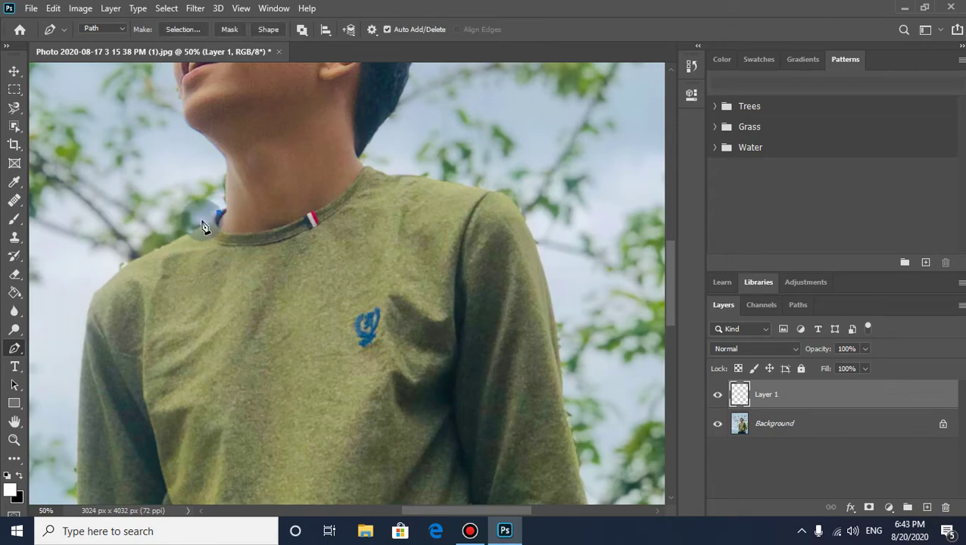
{"action": "left_click", "coordinate": [183, 234]}
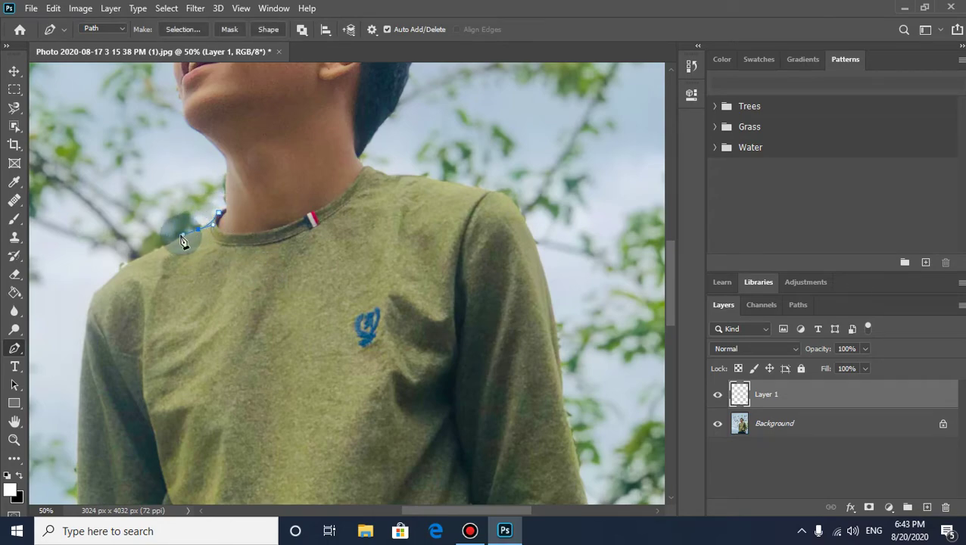
{"action": "left_click", "coordinate": [137, 260]}
{"action": "left_click", "coordinate": [144, 260]}
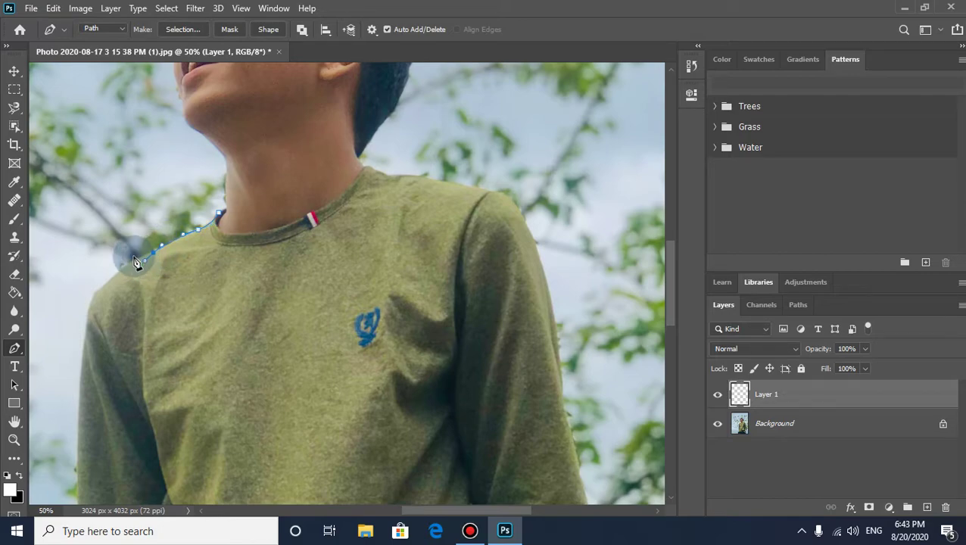
{"action": "left_click", "coordinate": [112, 273]}
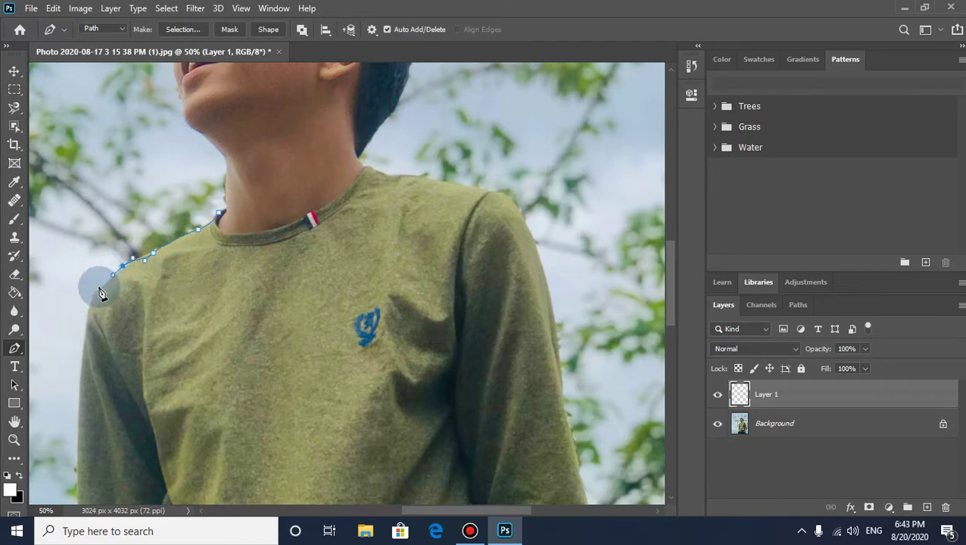
{"action": "left_click", "coordinate": [94, 293]}
{"action": "scroll", "coordinate": [166, 314], "scroll_direction": "down", "scroll_amount": 3}
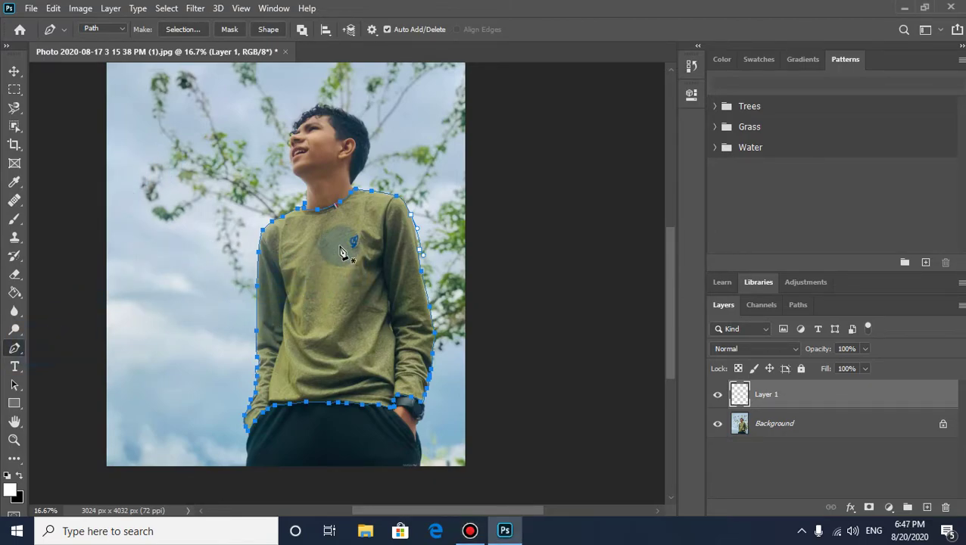
Step: Try stroking the shirt path with the Brush on Layer 1, and undo the stroke
{"action": "right_click", "coordinate": [299, 266]}
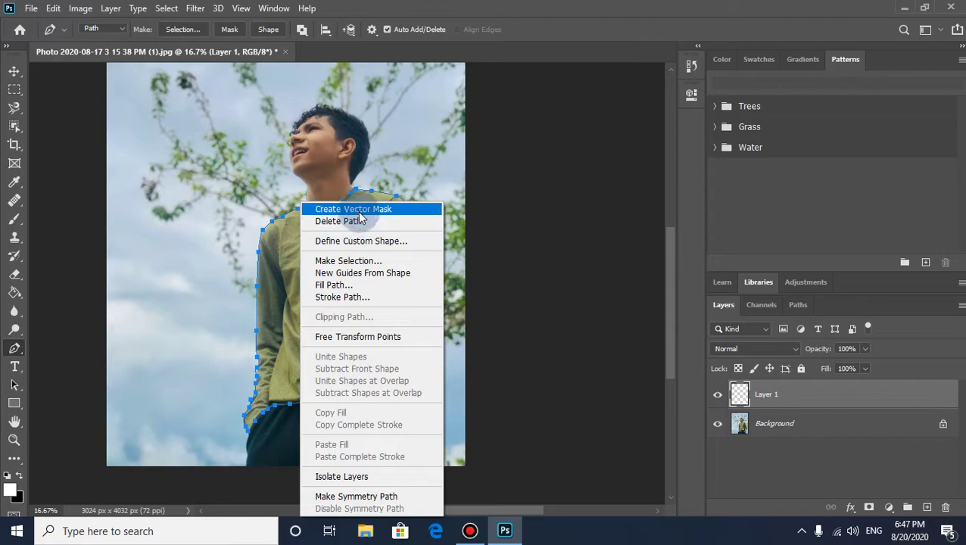
{"action": "left_click", "coordinate": [337, 298]}
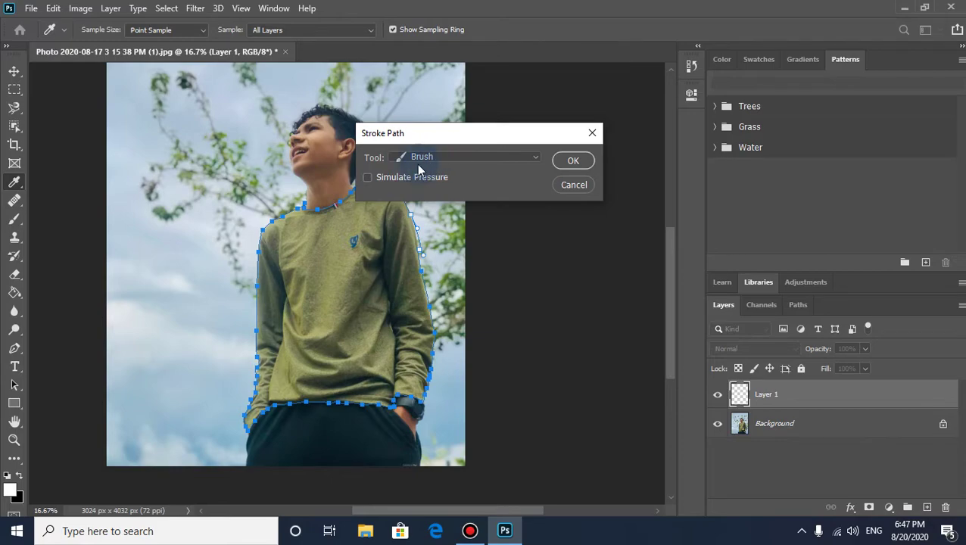
{"action": "left_click", "coordinate": [534, 159]}
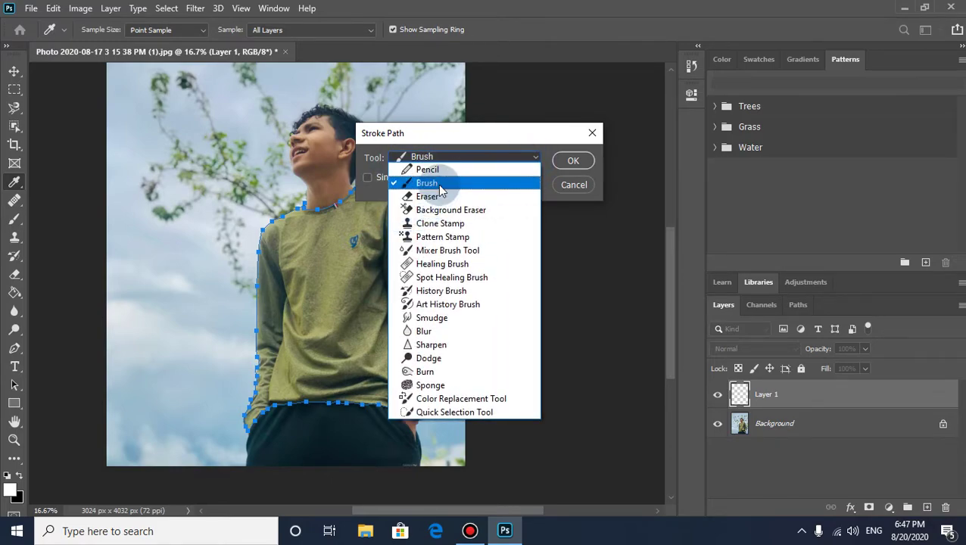
{"action": "left_click", "coordinate": [441, 190]}
{"action": "left_click", "coordinate": [573, 162]}
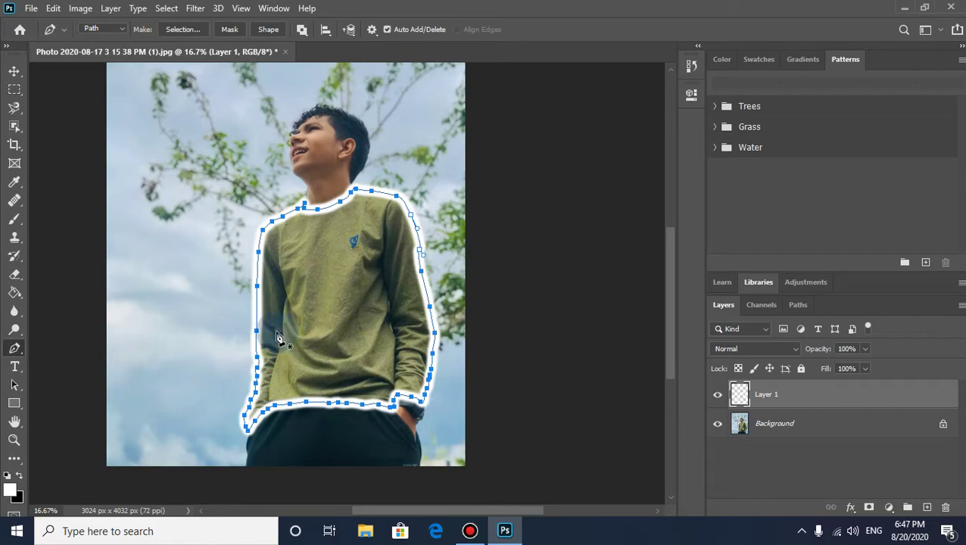
{"action": "key", "text": "ctrl+z"}
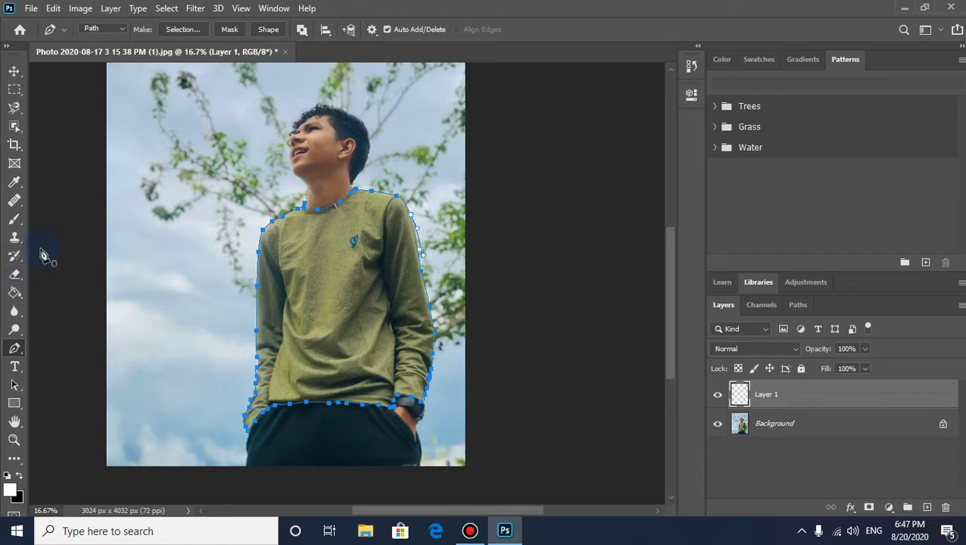
Step: Set the Brush tool's size to 80 px and its hardness to 54%
{"action": "left_click", "coordinate": [16, 221]}
{"action": "left_click", "coordinate": [97, 30]}
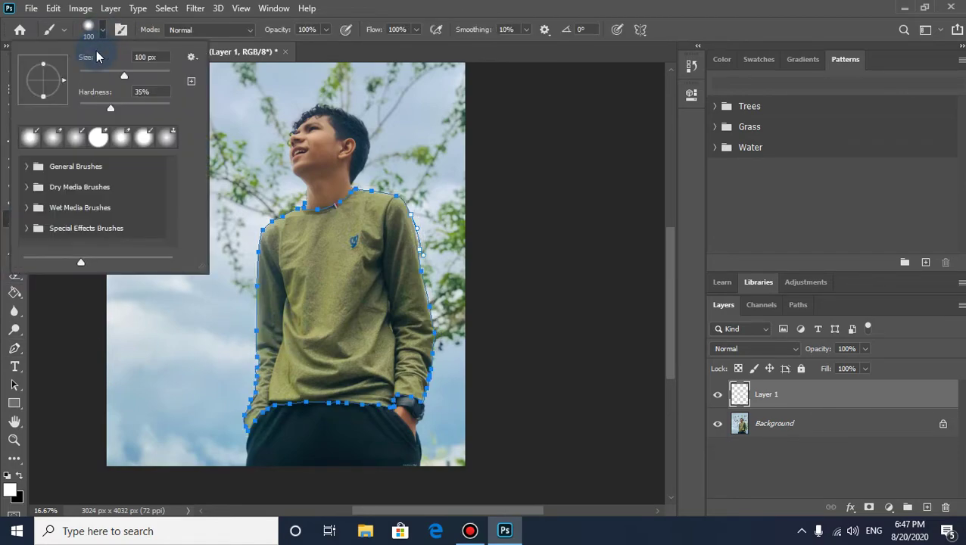
{"action": "type", "text": "80"}
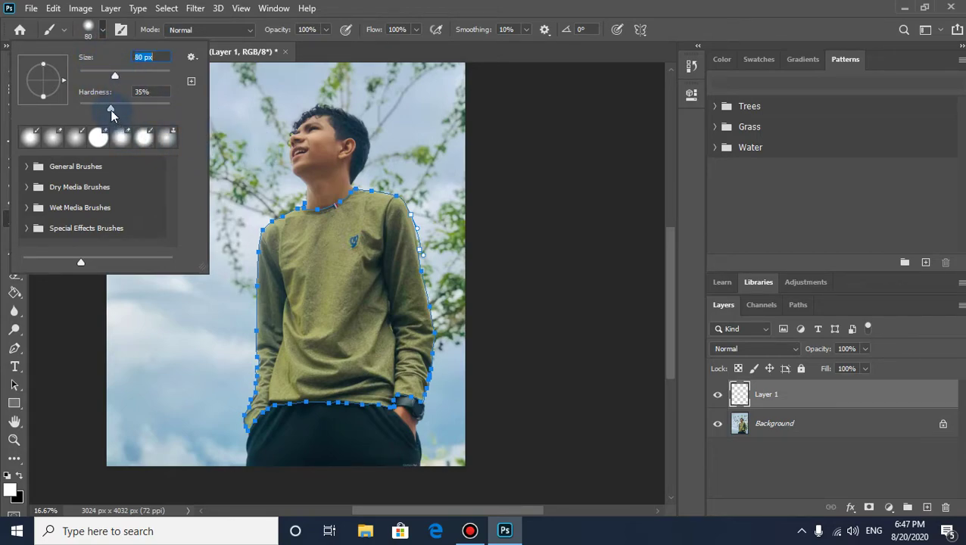
{"action": "left_click", "coordinate": [119, 104]}
{"action": "left_click", "coordinate": [127, 107]}
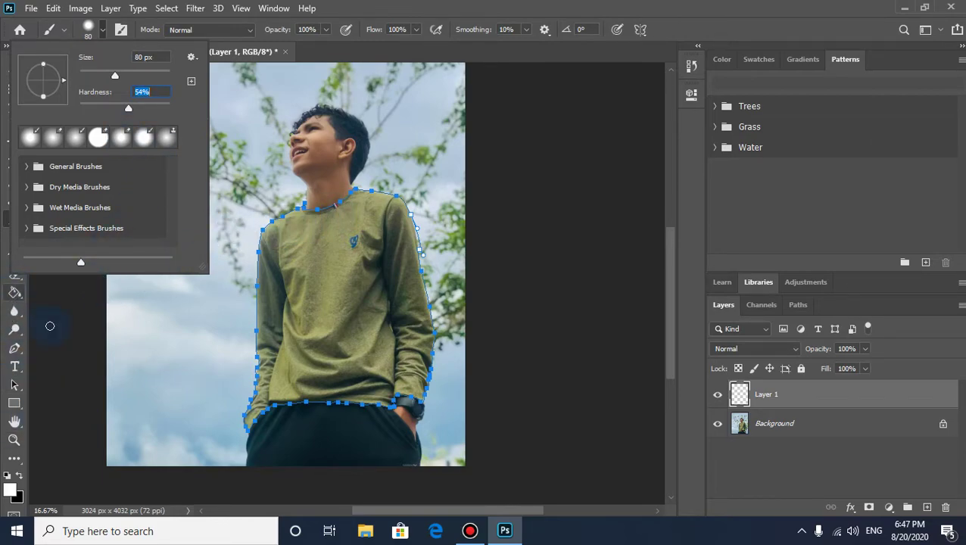
{"action": "left_click", "coordinate": [53, 326]}
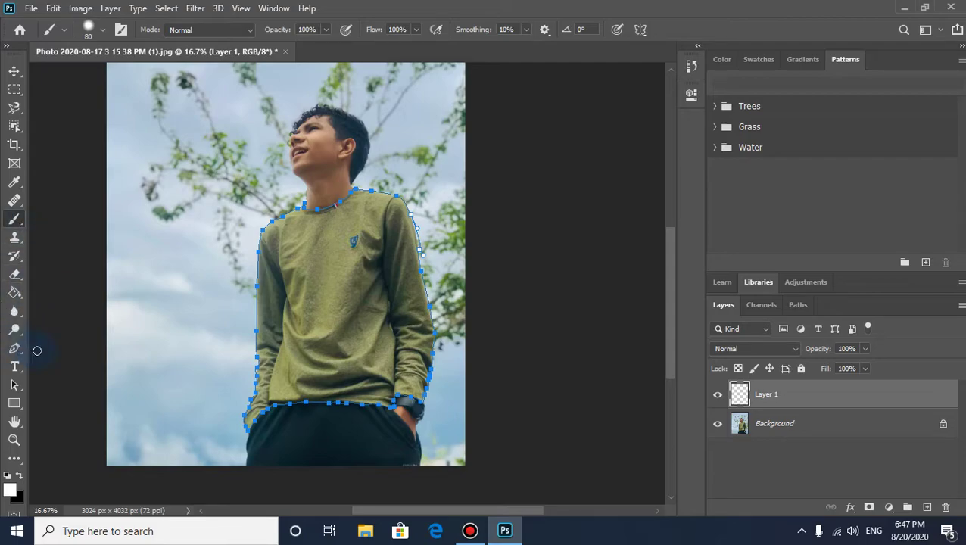
Step: Stroke the shirt path in white on Layer 1 using the Brush, without simulated pressure
{"action": "left_click", "coordinate": [13, 349]}
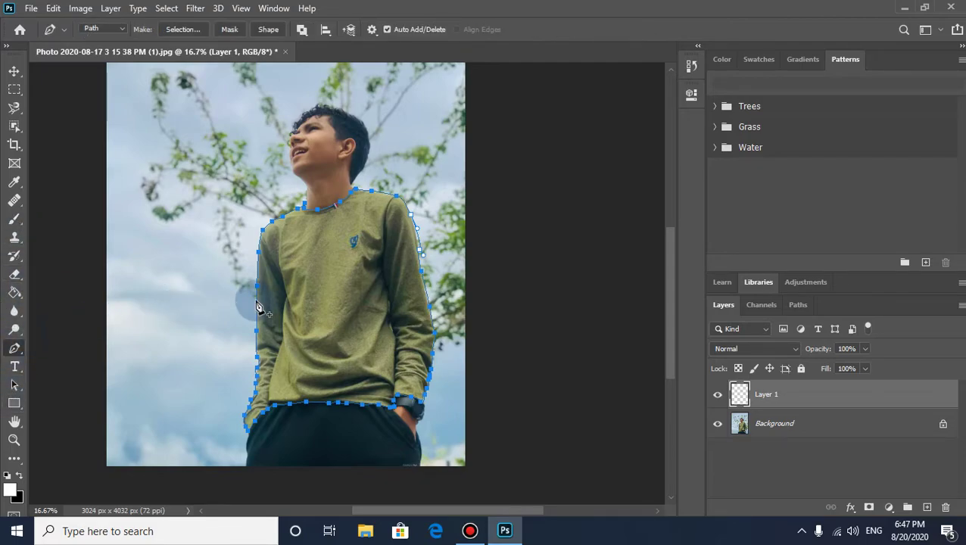
{"action": "right_click", "coordinate": [326, 268]}
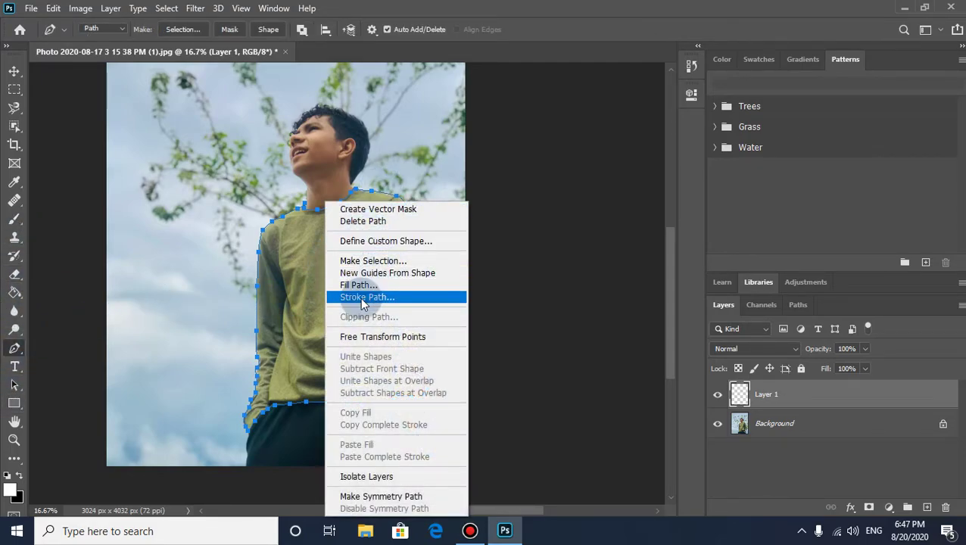
{"action": "left_click", "coordinate": [362, 298]}
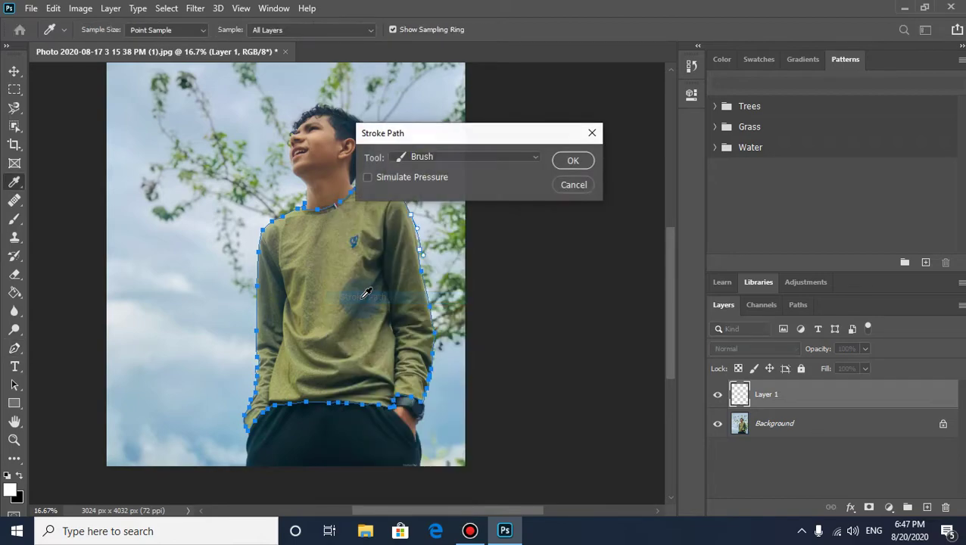
{"action": "left_click", "coordinate": [569, 163]}
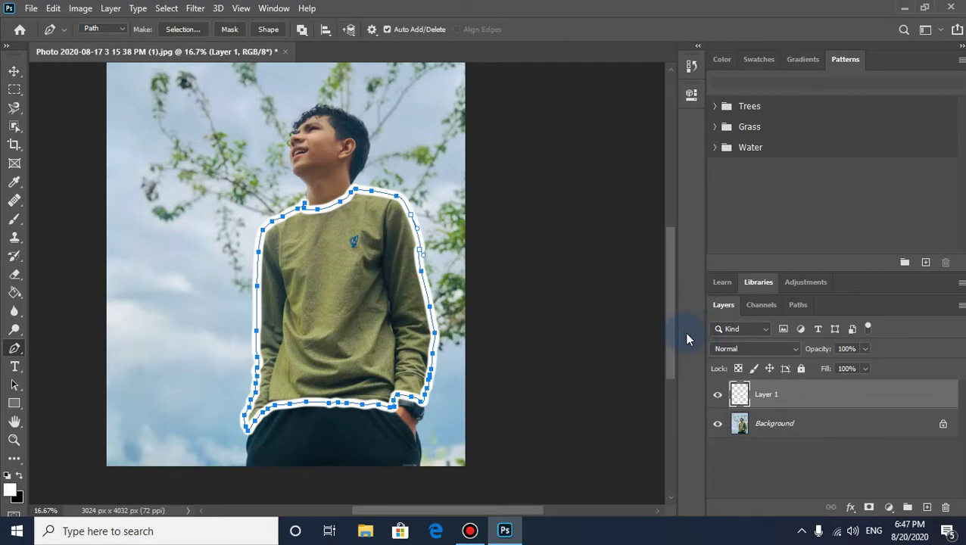
Step: Delete the work path around the shirt, keeping the white painted outline
{"action": "right_click", "coordinate": [315, 279]}
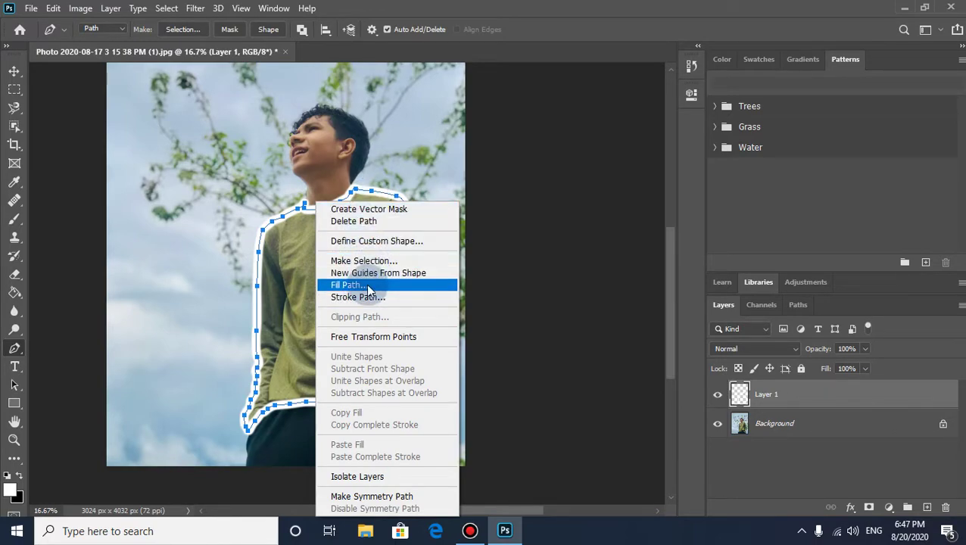
{"action": "right_click", "coordinate": [291, 273]}
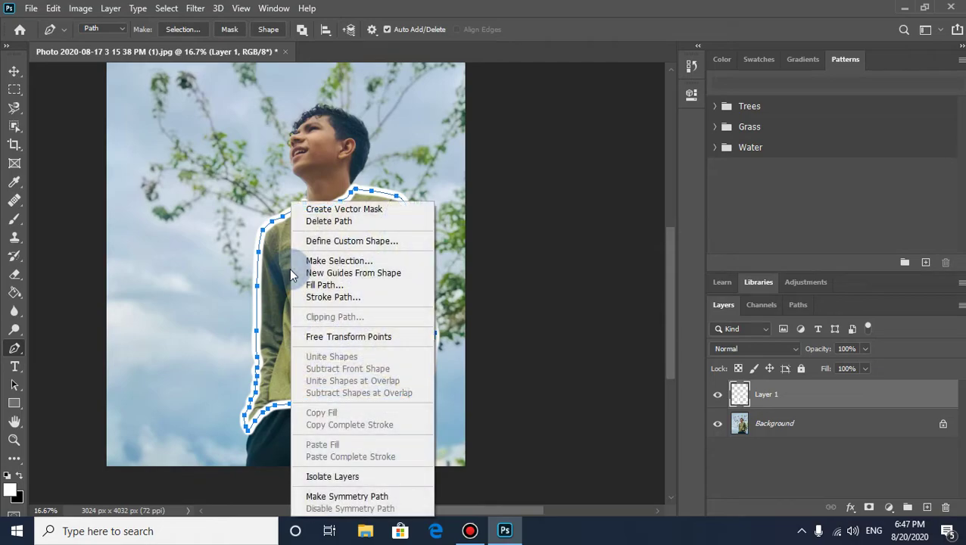
{"action": "left_click", "coordinate": [17, 350]}
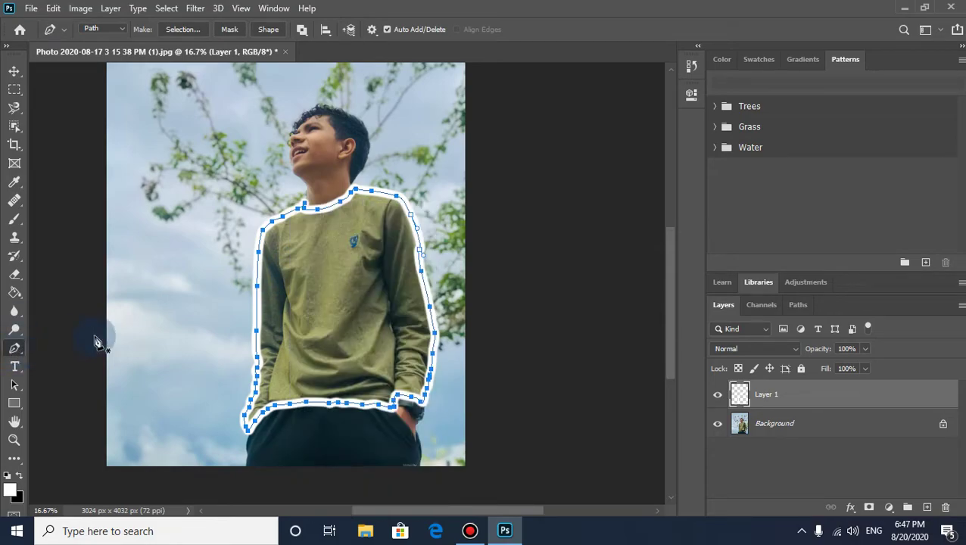
{"action": "right_click", "coordinate": [306, 265]}
{"action": "left_click", "coordinate": [353, 309]}
{"action": "left_click", "coordinate": [344, 220]}
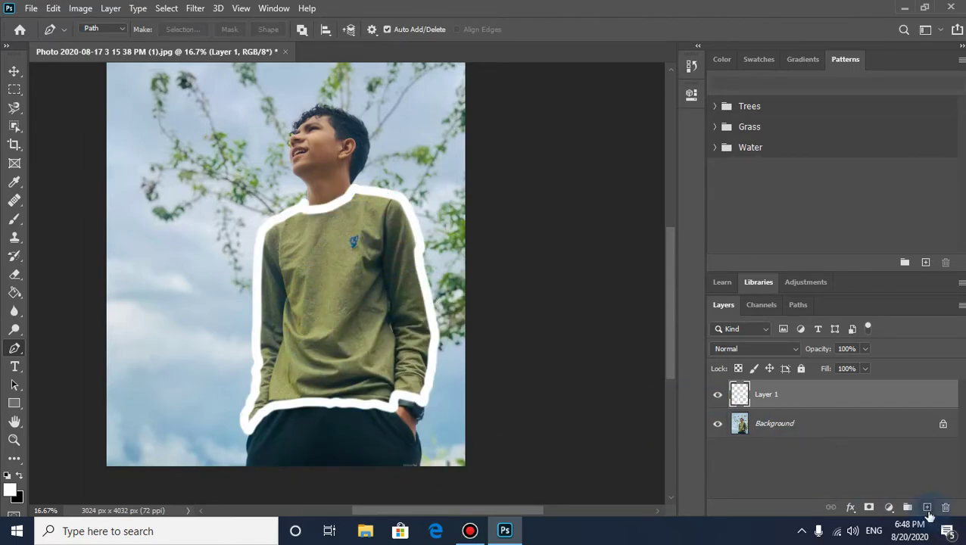
Step: Add a new blank layer above Layer 1 and set the foreground colour to red (ff0000) for the Brush tool
{"action": "left_click", "coordinate": [927, 508]}
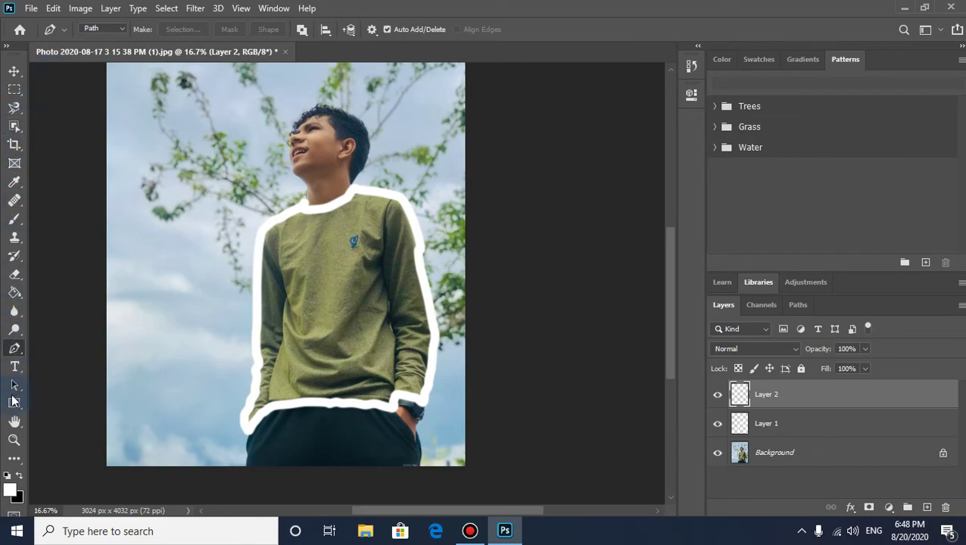
{"action": "left_click", "coordinate": [14, 218]}
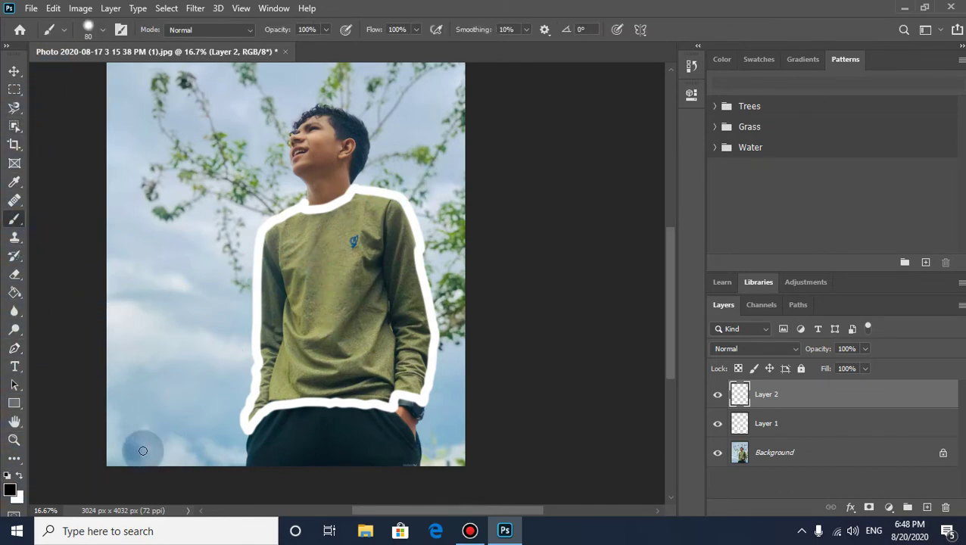
{"action": "left_click", "coordinate": [11, 488]}
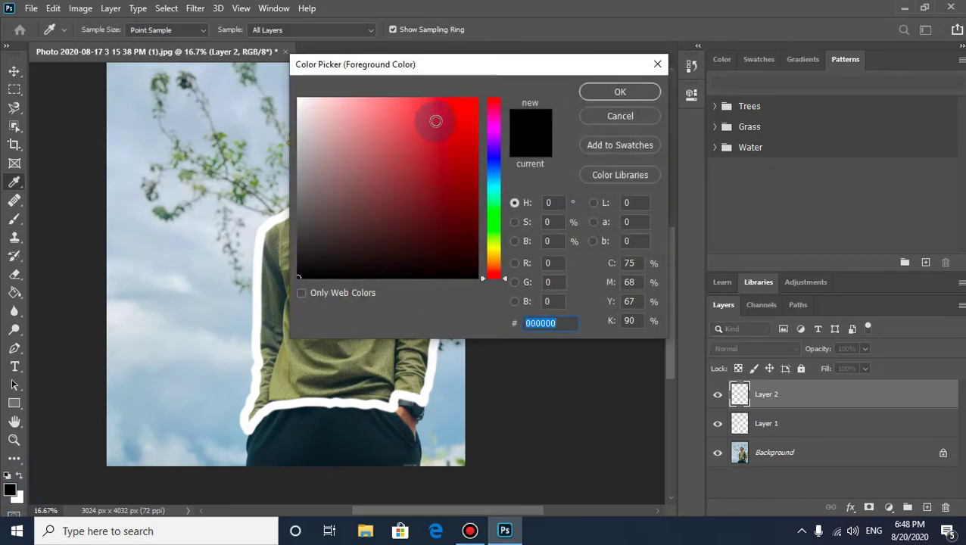
{"action": "left_click", "coordinate": [473, 102]}
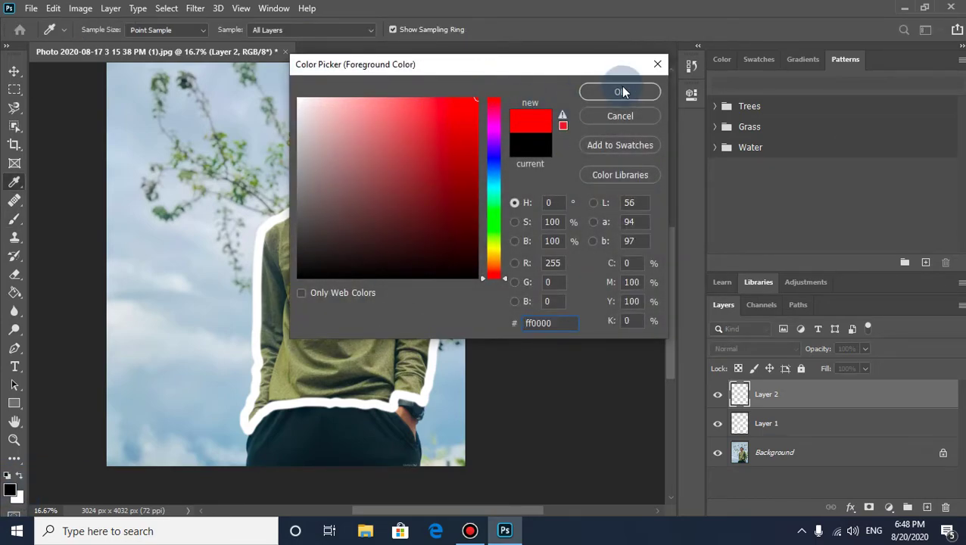
{"action": "left_click", "coordinate": [620, 92]}
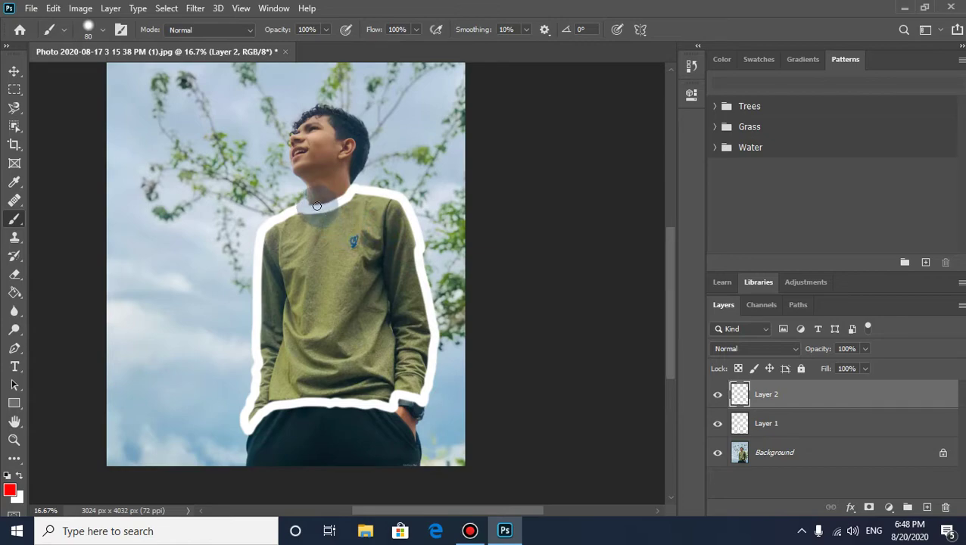
Step: Enlarge the Brush tool's size to 175 px for painting on Layer 2
{"action": "key", "text": "bracketright"}
{"action": "key", "text": "bracketright"}
{"action": "key", "text": "bracketright"}
{"action": "key", "text": "bracketright"}
{"action": "key", "text": "bracketright"}
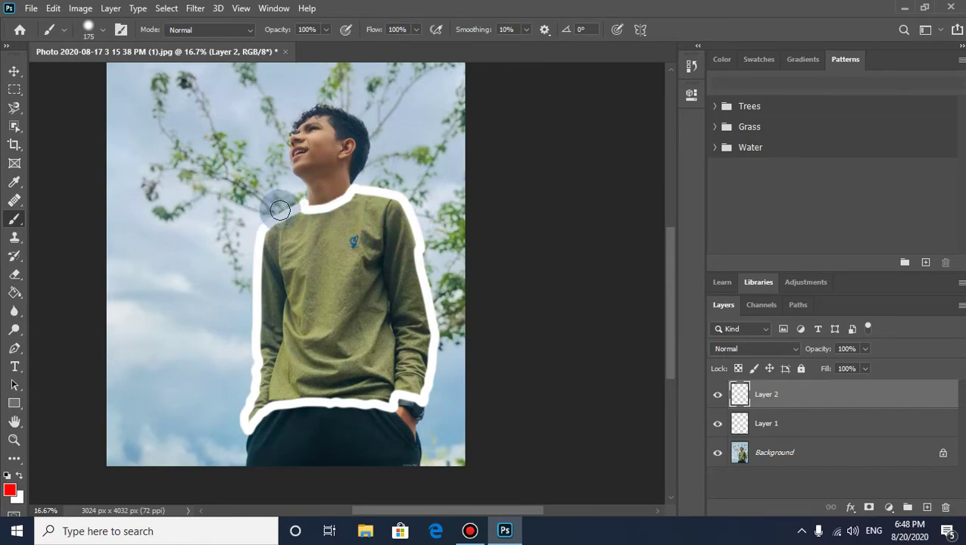
Step: Set Layer 2's blend mode to Color Dodge and paint red over the white outline along the image-left shoulder and sleeve
{"action": "left_click", "coordinate": [777, 351]}
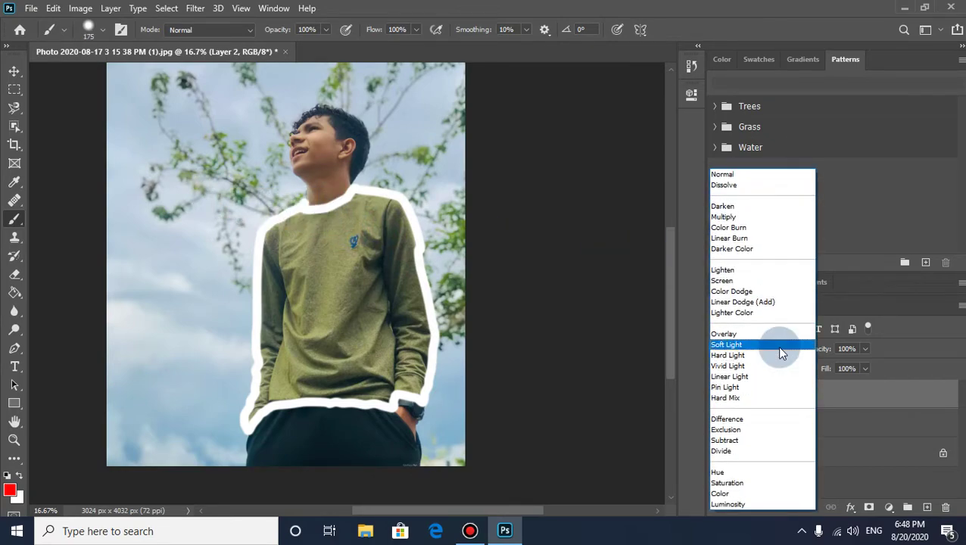
{"action": "left_click", "coordinate": [731, 291]}
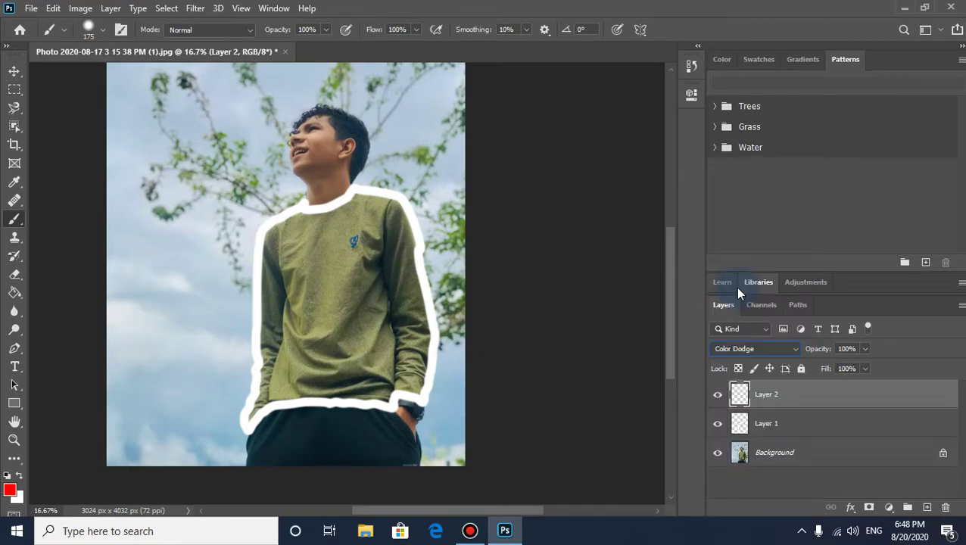
{"action": "left_click", "coordinate": [769, 349]}
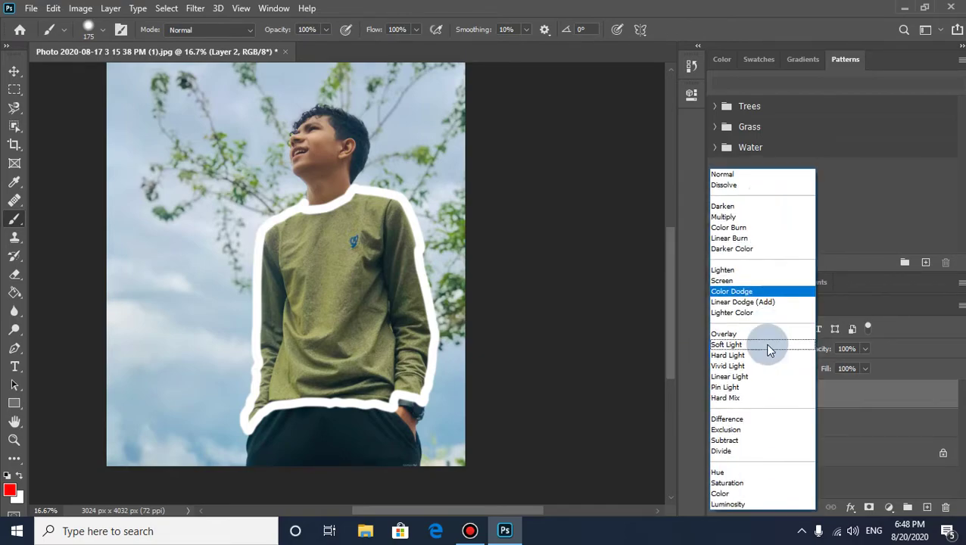
{"action": "left_click", "coordinate": [749, 292]}
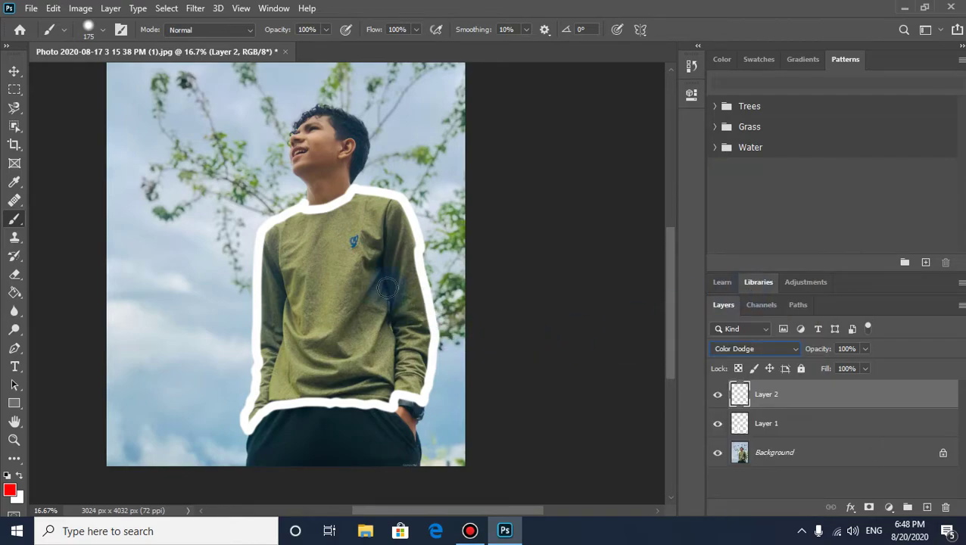
{"action": "mouse_move", "coordinate": [294, 210]}
{"action": "left_mouse_down"}
{"action": "mouse_move", "coordinate": [263, 226]}
{"action": "mouse_move", "coordinate": [254, 247]}
{"action": "mouse_move", "coordinate": [261, 236]}
{"action": "mouse_move", "coordinate": [244, 420]}
{"action": "left_mouse_up"}
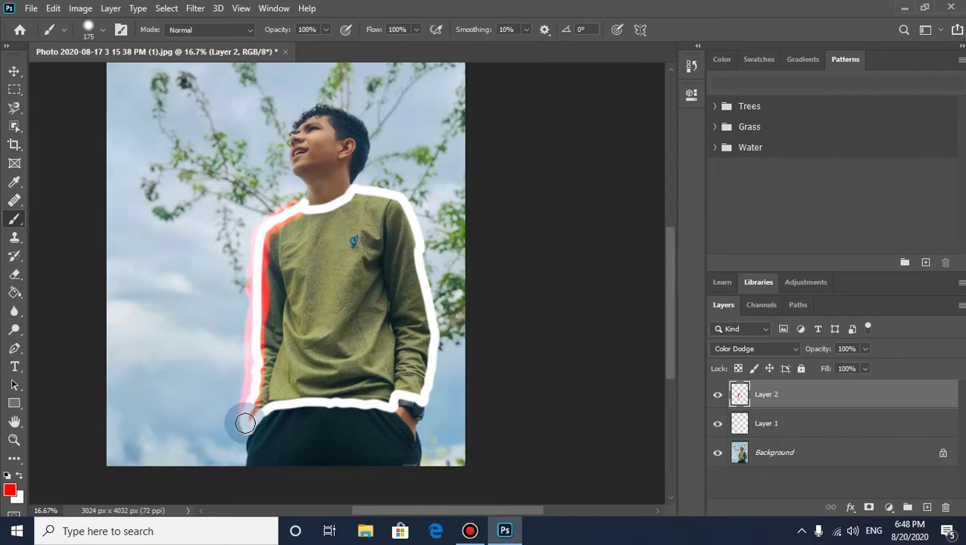
Step: Set the foreground colour to blue (032ee7) and paint over the white outline along the shirt's hem
{"action": "left_click", "coordinate": [11, 490]}
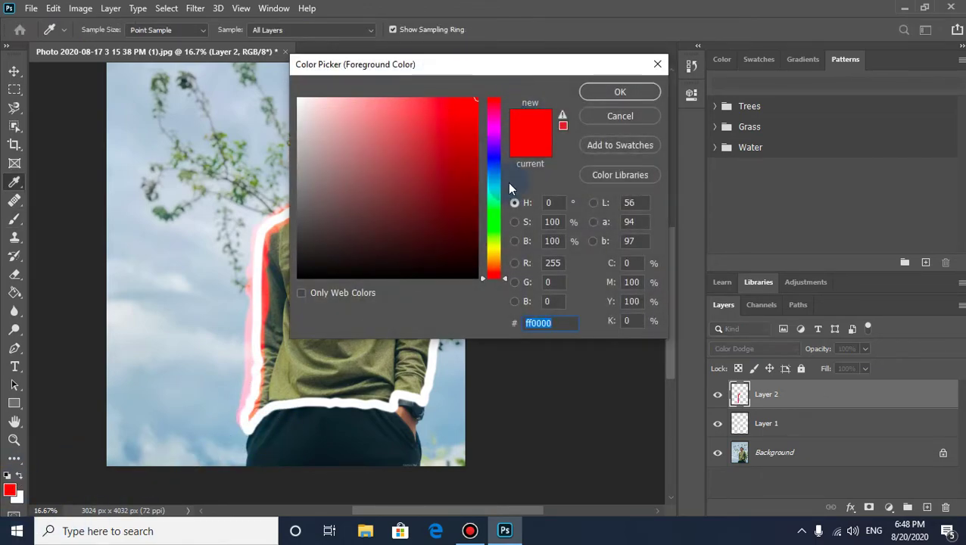
{"action": "left_click", "coordinate": [497, 161]}
{"action": "left_click", "coordinate": [476, 115]}
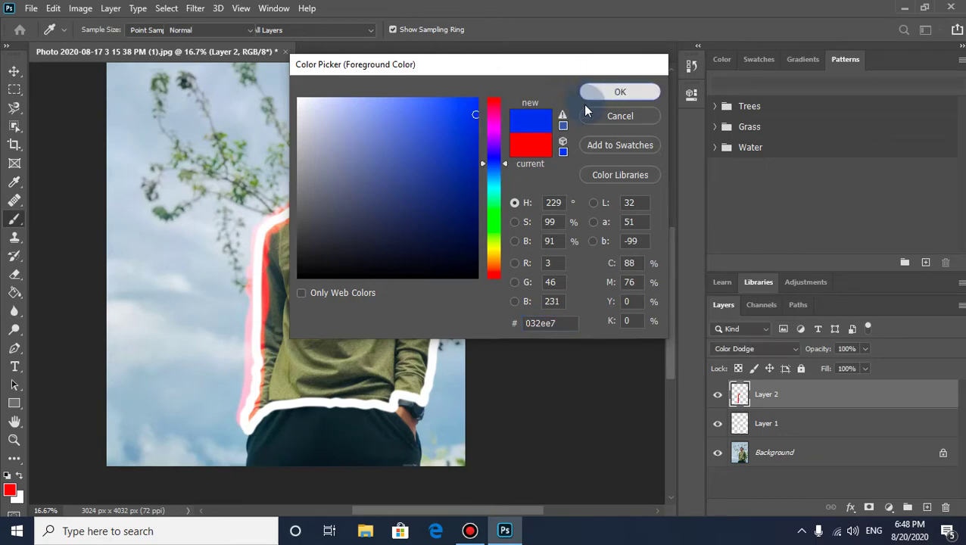
{"action": "left_click", "coordinate": [620, 92]}
{"action": "mouse_move", "coordinate": [235, 431]}
{"action": "left_mouse_down"}
{"action": "mouse_move", "coordinate": [281, 403]}
{"action": "mouse_move", "coordinate": [399, 402]}
{"action": "left_mouse_up"}
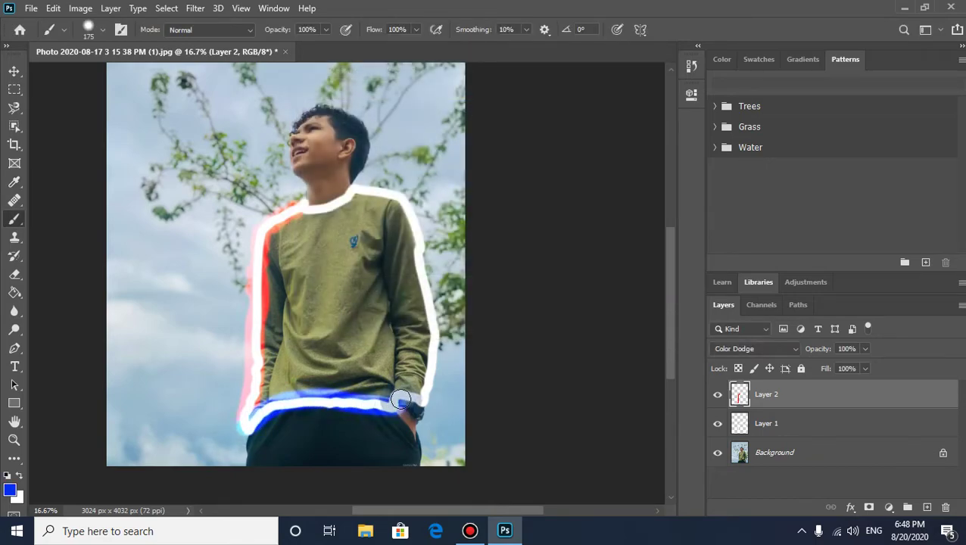
Step: Set the foreground colour to green (00ff2a) and paint over the white outline along the image-right sleeve and shoulder
{"action": "left_click", "coordinate": [10, 490]}
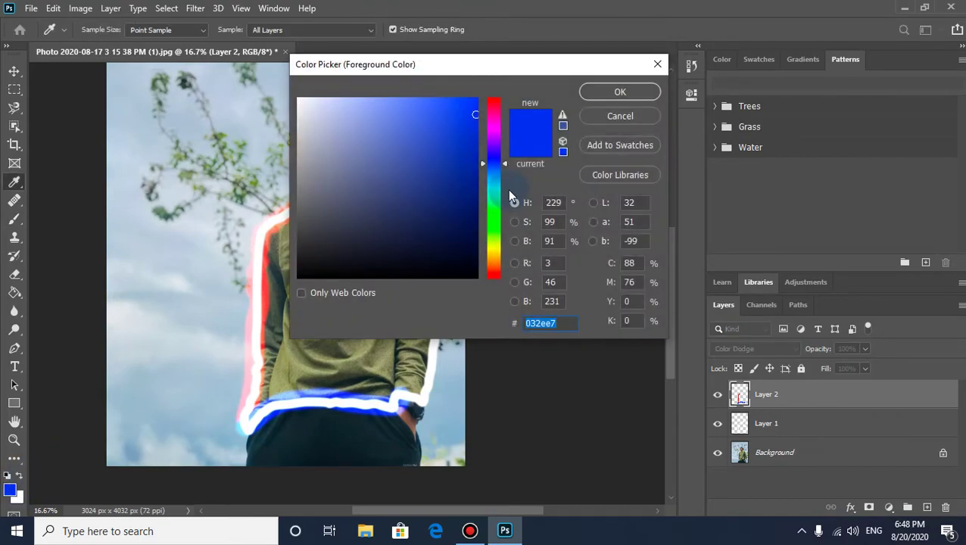
{"action": "left_click", "coordinate": [491, 213]}
{"action": "left_click", "coordinate": [474, 100]}
{"action": "left_click", "coordinate": [620, 91]}
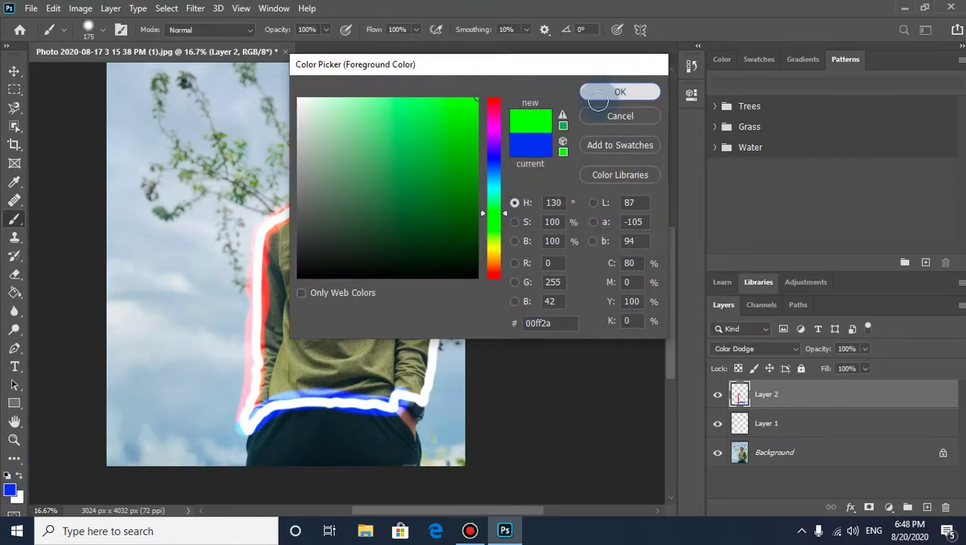
{"action": "mouse_move", "coordinate": [402, 207]}
{"action": "left_mouse_down"}
{"action": "mouse_move", "coordinate": [427, 277]}
{"action": "mouse_move", "coordinate": [434, 370]}
{"action": "mouse_move", "coordinate": [425, 394]}
{"action": "left_mouse_up"}
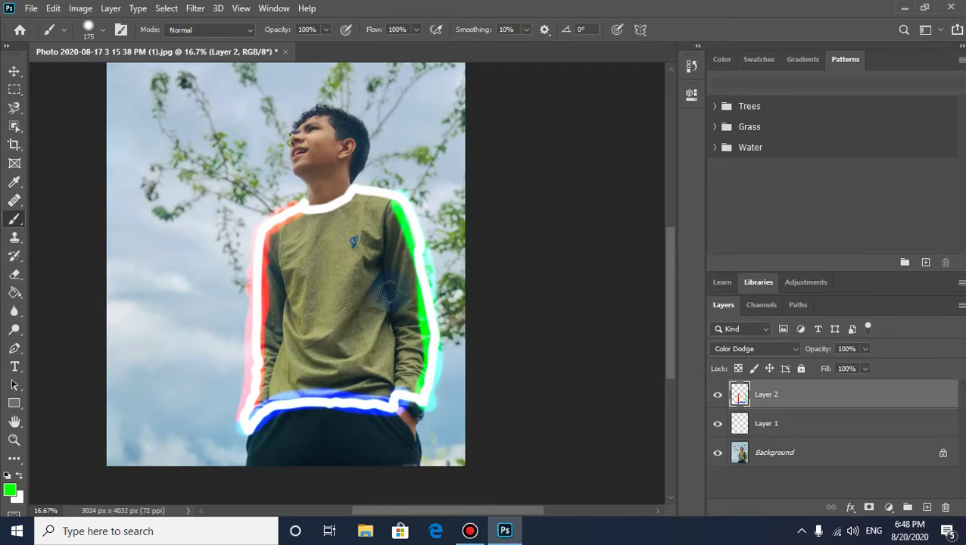
{"action": "left_click_drag", "start_coordinate": [355, 192], "coordinate": [397, 200]}
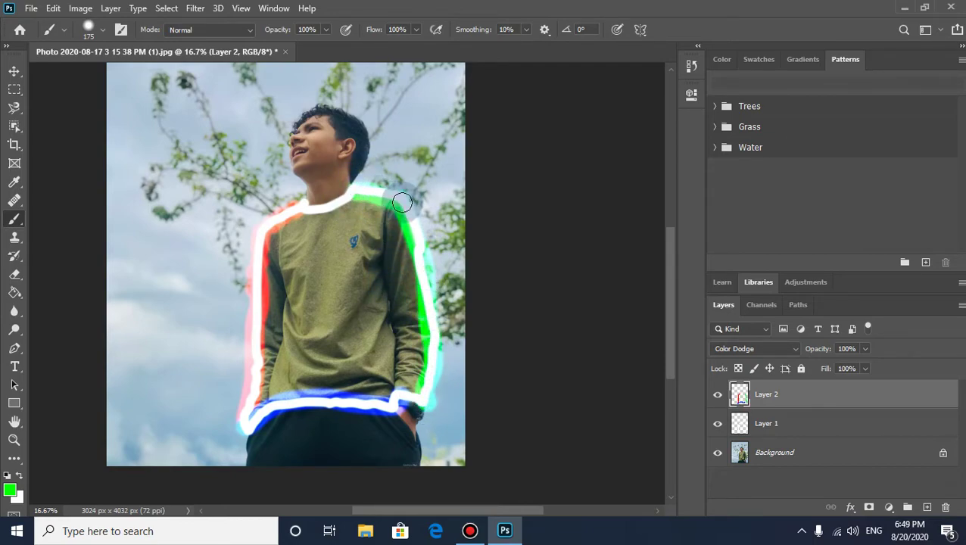
Step: Set the foreground colour to orange (ff9000) and paint over the white outline around the shirt's collar
{"action": "left_click", "coordinate": [11, 491]}
{"action": "left_click_drag", "start_coordinate": [502, 242], "coordinate": [496, 261]}
{"action": "left_click", "coordinate": [620, 92]}
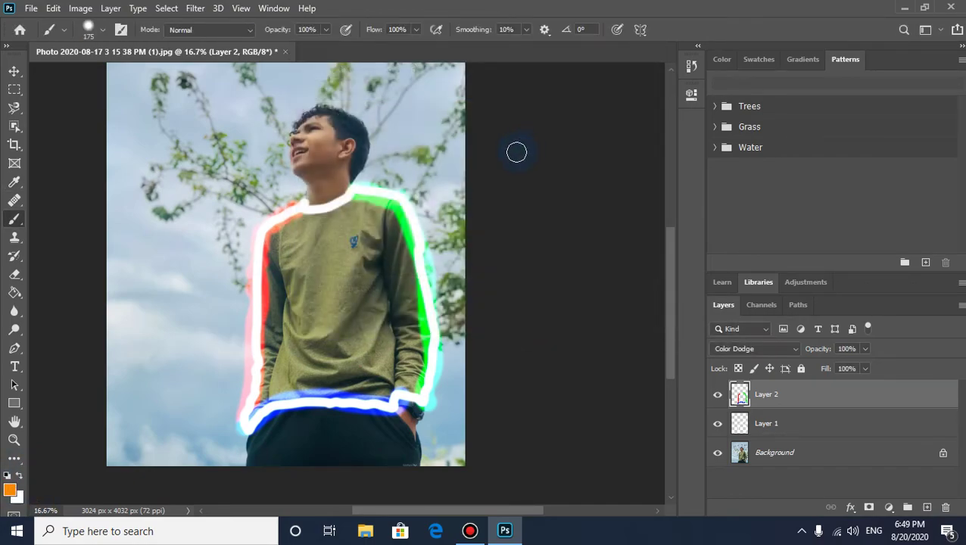
{"action": "left_click_drag", "start_coordinate": [317, 219], "coordinate": [382, 189]}
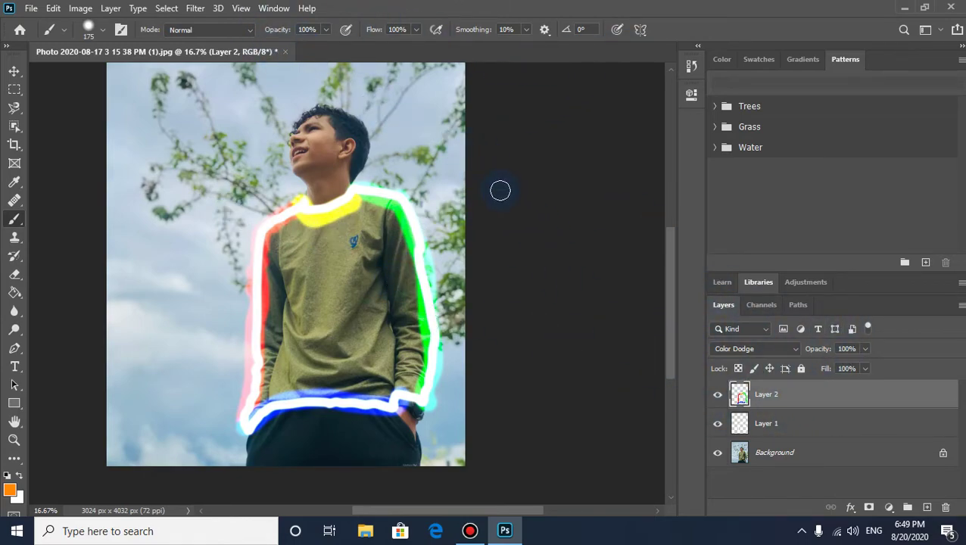
Step: Apply a Gaussian Blur with a 30-pixel radius to the coloured strokes on Layer 2
{"action": "left_click", "coordinate": [784, 395]}
{"action": "left_click", "coordinate": [195, 8]}
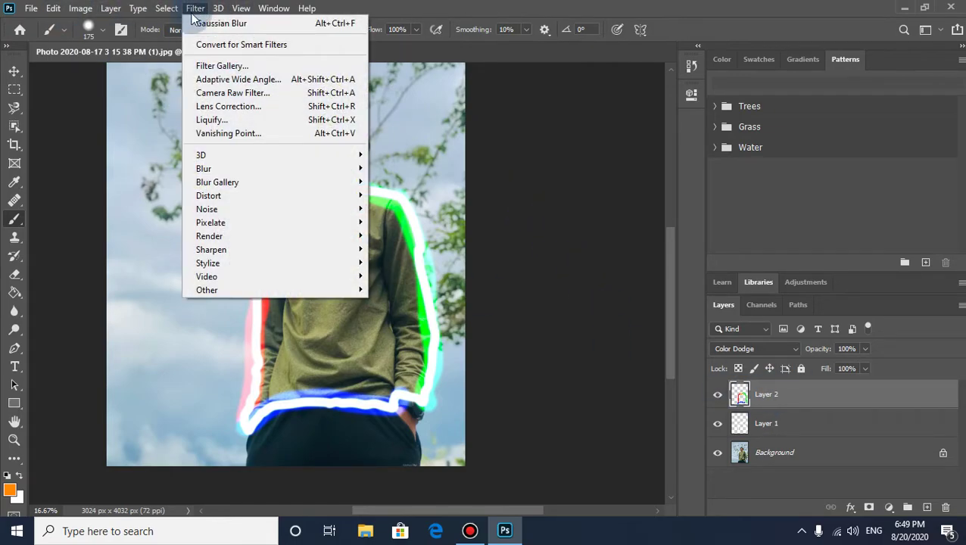
{"action": "mouse_move", "coordinate": [284, 168]}
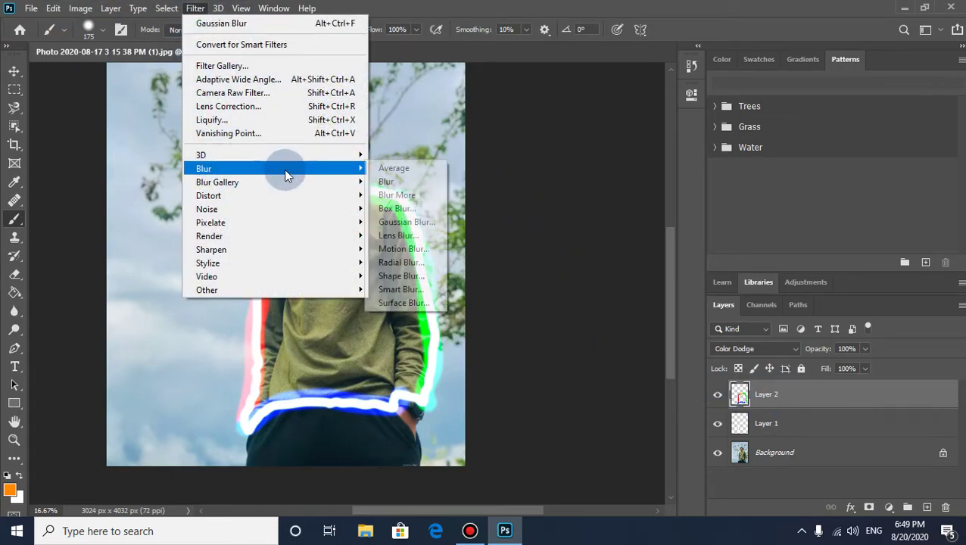
{"action": "left_click", "coordinate": [390, 222]}
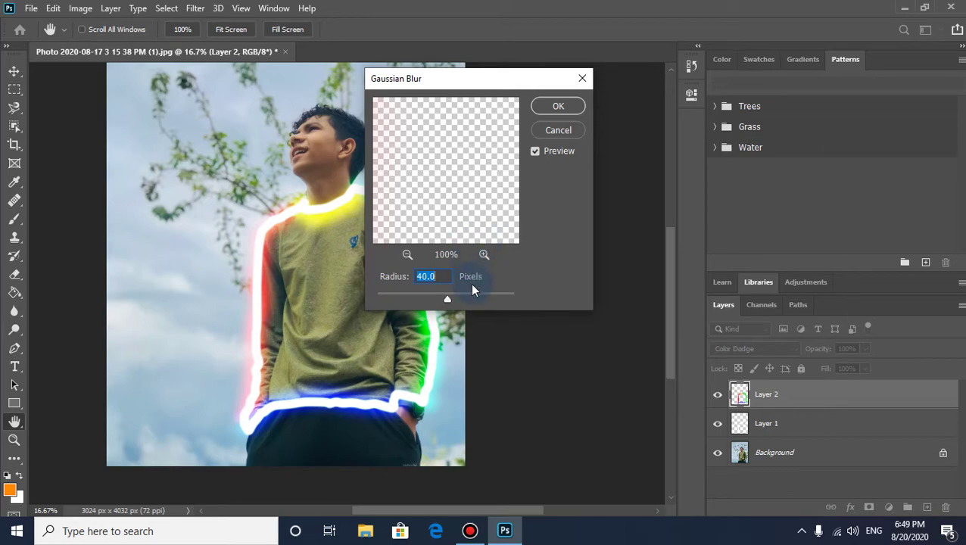
{"action": "key", "text": "BackSpace"}
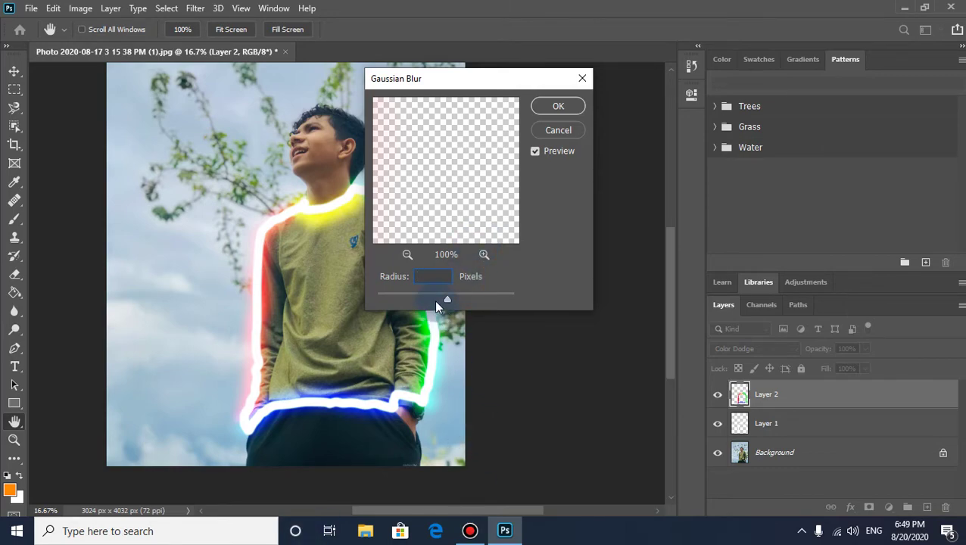
{"action": "type", "text": "50"}
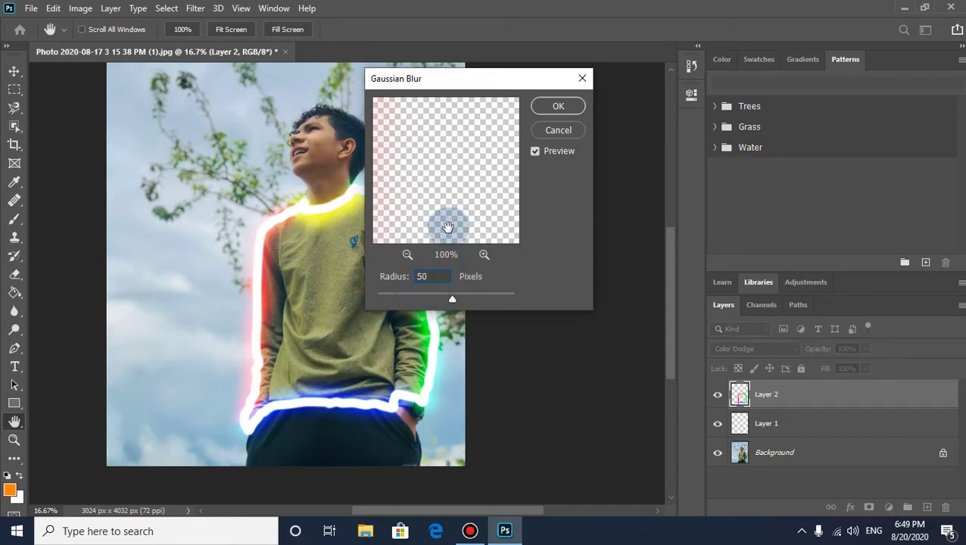
{"action": "key", "text": "BackSpace"}
{"action": "key", "text": "BackSpace"}
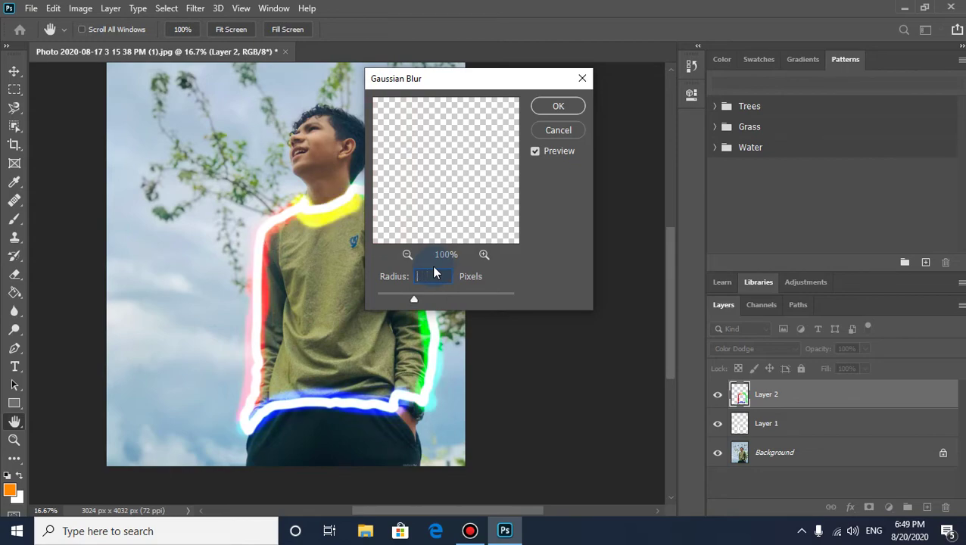
{"action": "type", "text": "30"}
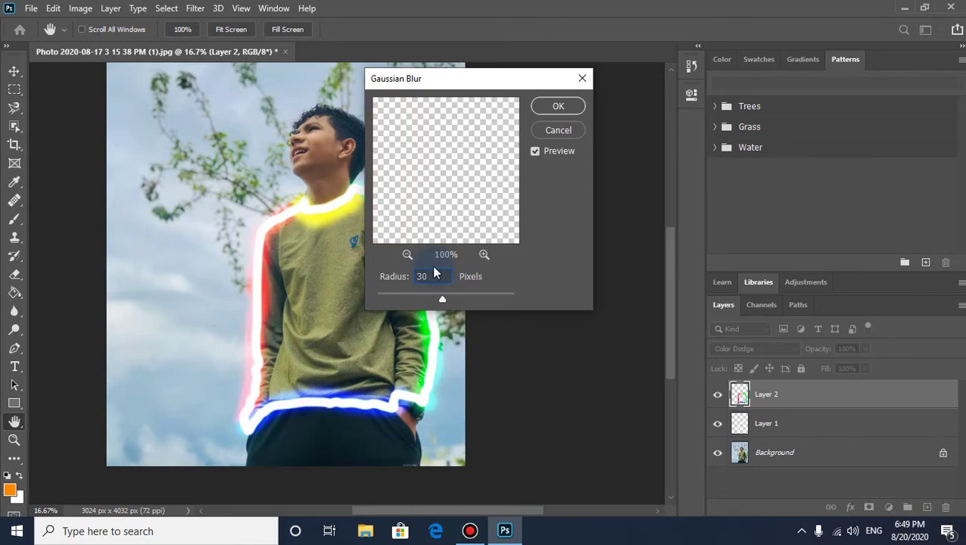
{"action": "left_click", "coordinate": [565, 107]}
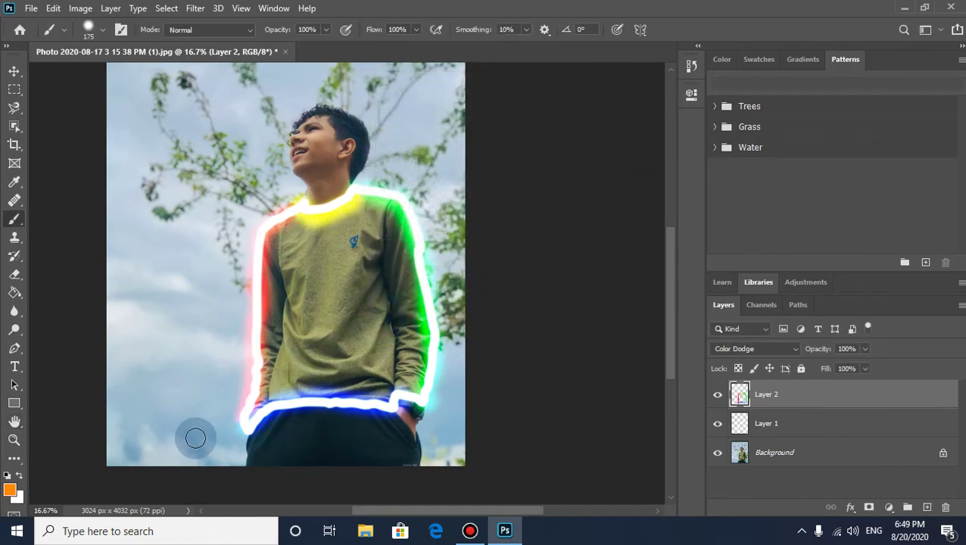
Step: Set the foreground colour to green (00ff5a) and paint over the collar part of the outline on Layer 2
{"action": "left_click", "coordinate": [12, 491]}
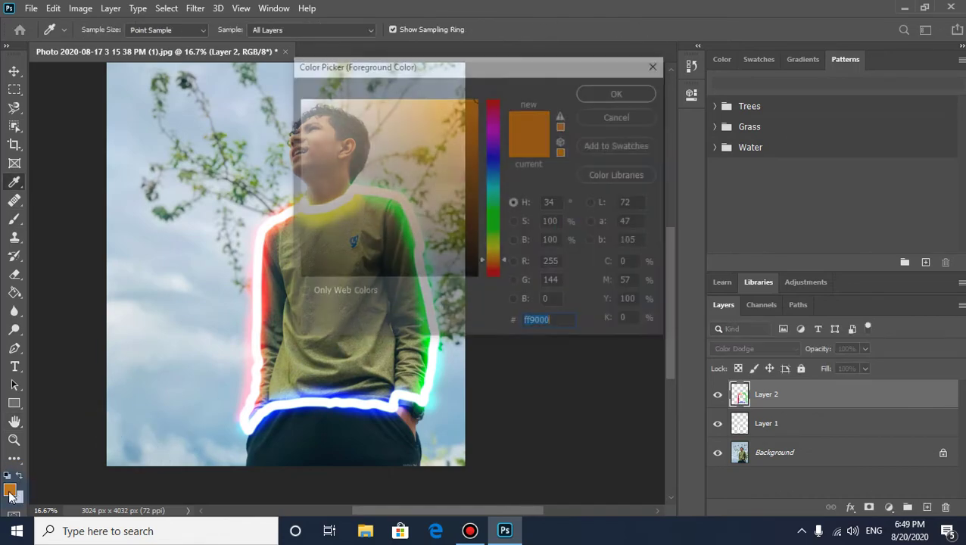
{"action": "type", "text": "00ff8a"}
{"action": "mouse_move", "coordinate": [473, 110]}
{"action": "left_mouse_down"}
{"action": "mouse_move", "coordinate": [452, 118]}
{"action": "mouse_move", "coordinate": [478, 97]}
{"action": "left_mouse_up"}
{"action": "left_click_drag", "start_coordinate": [489, 202], "coordinate": [496, 205]}
{"action": "left_click", "coordinate": [496, 205]}
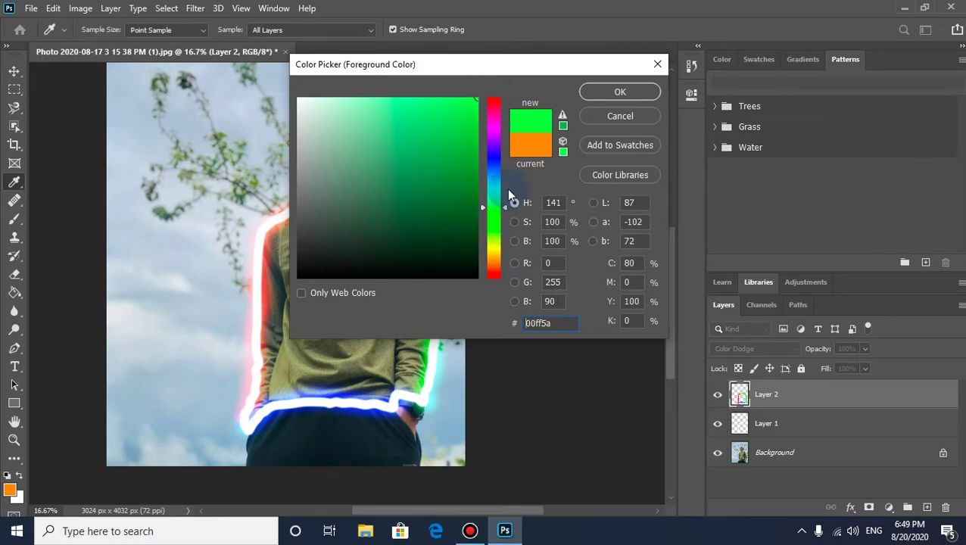
{"action": "left_click", "coordinate": [609, 94]}
{"action": "key", "text": "b"}
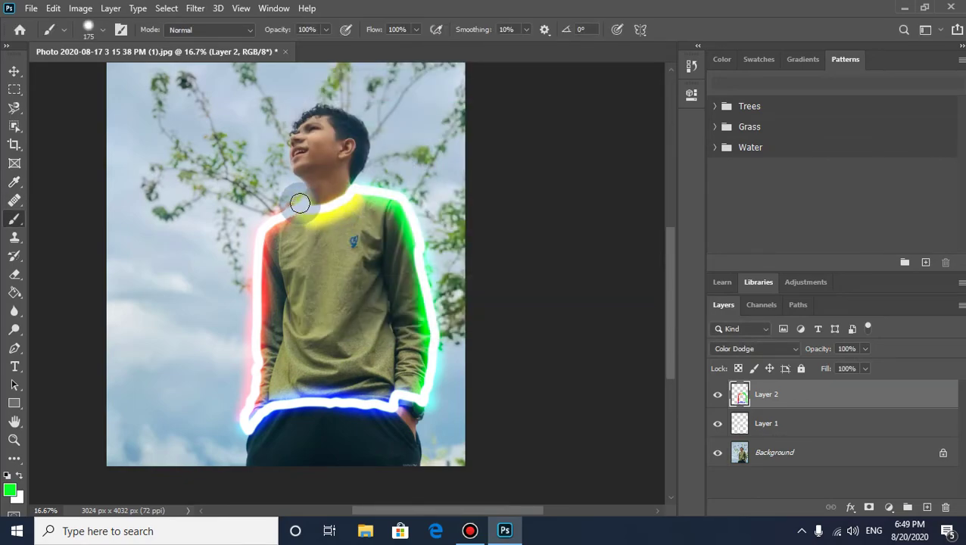
{"action": "left_click_drag", "start_coordinate": [309, 213], "coordinate": [367, 194]}
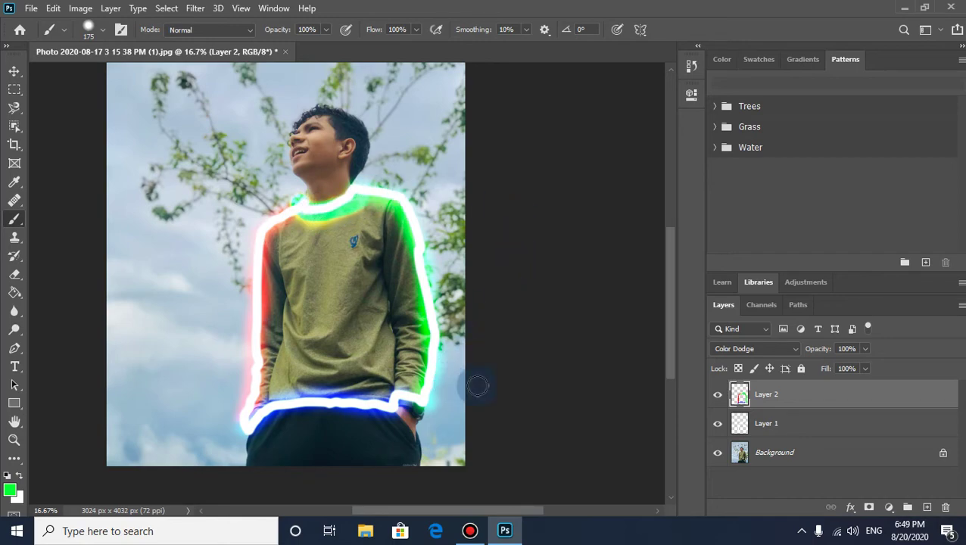
{"action": "scroll", "coordinate": [589, 334], "scroll_direction": "down", "scroll_amount": 2}
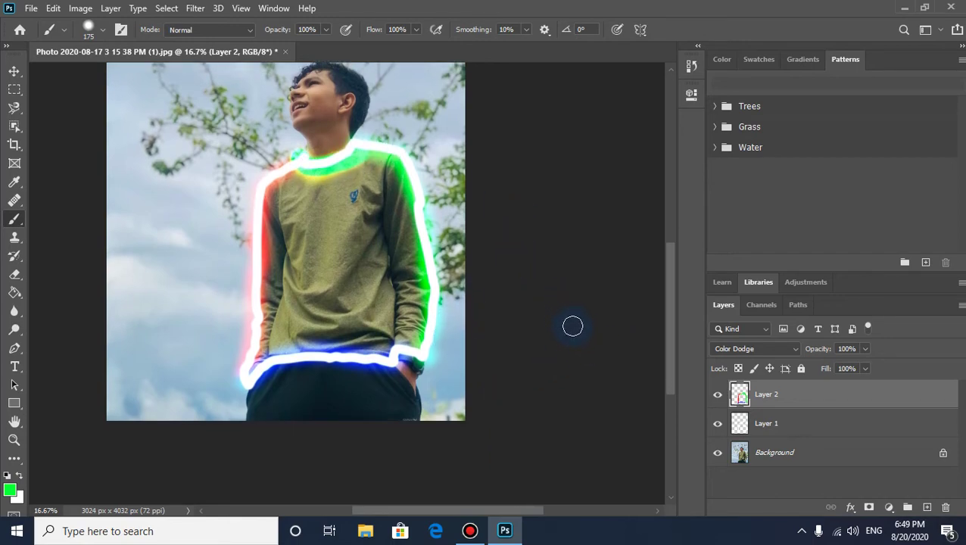
{"action": "scroll", "coordinate": [573, 326], "scroll_direction": "up", "scroll_amount": 3}
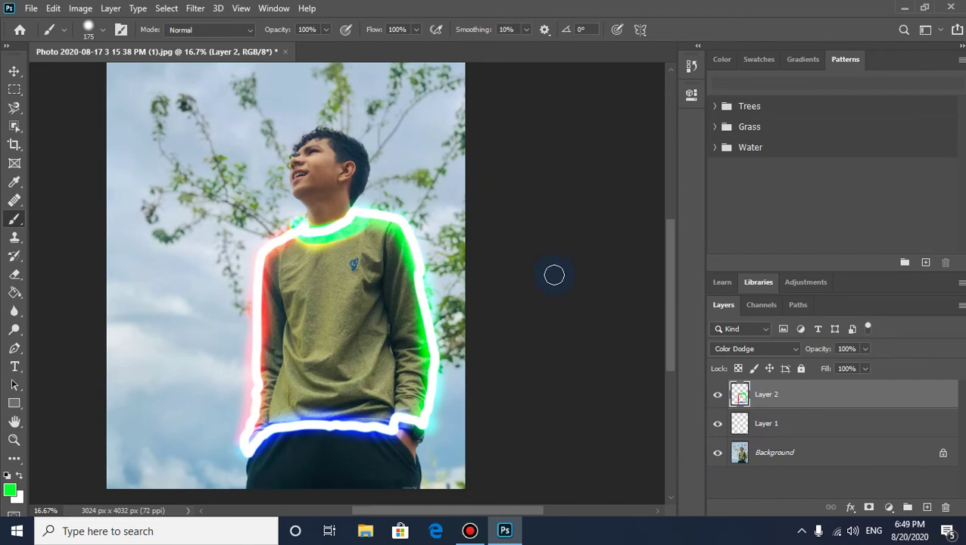